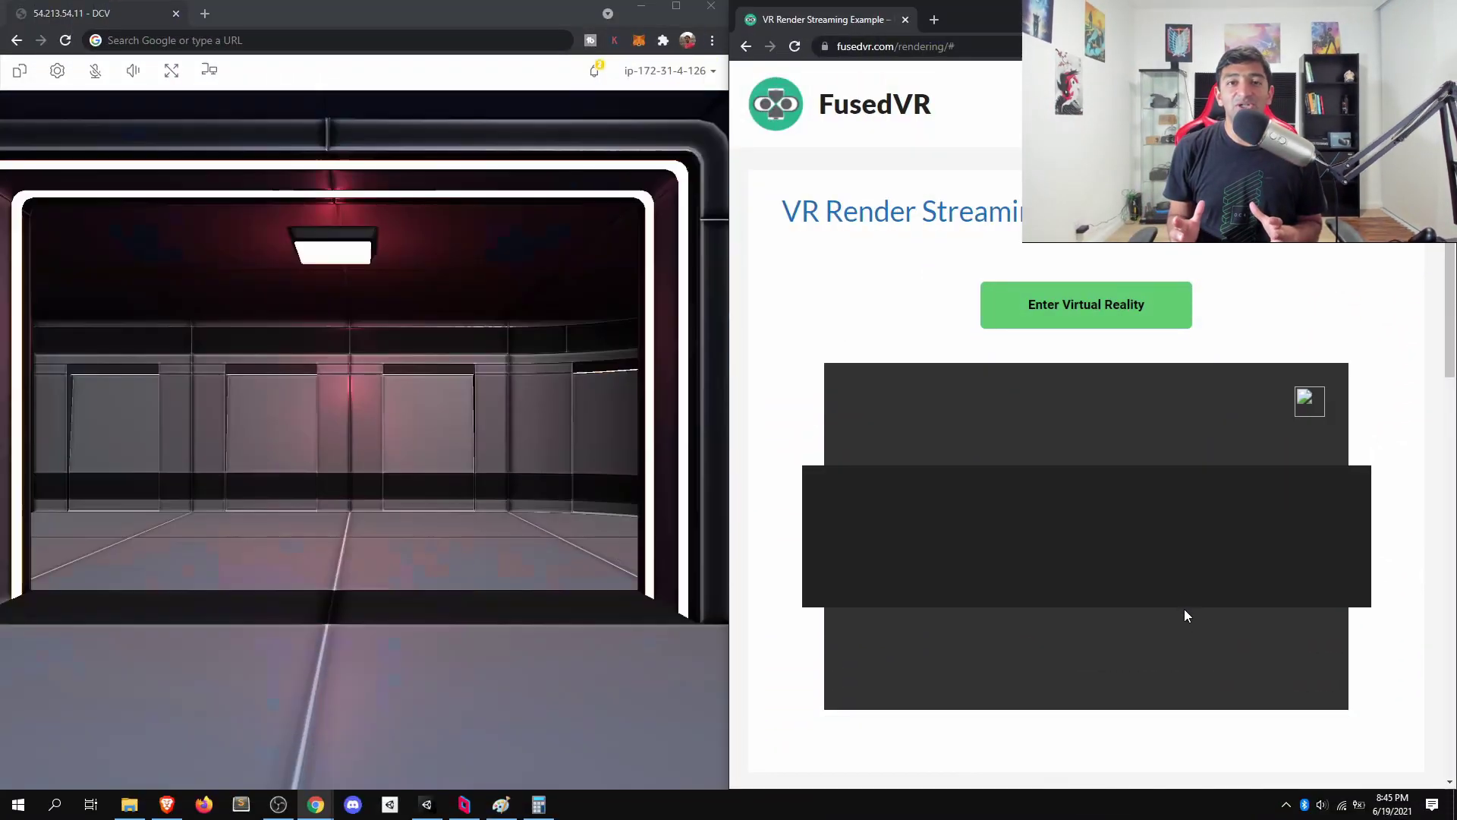
{"action": "left_click", "coordinate": [1181, 608]}
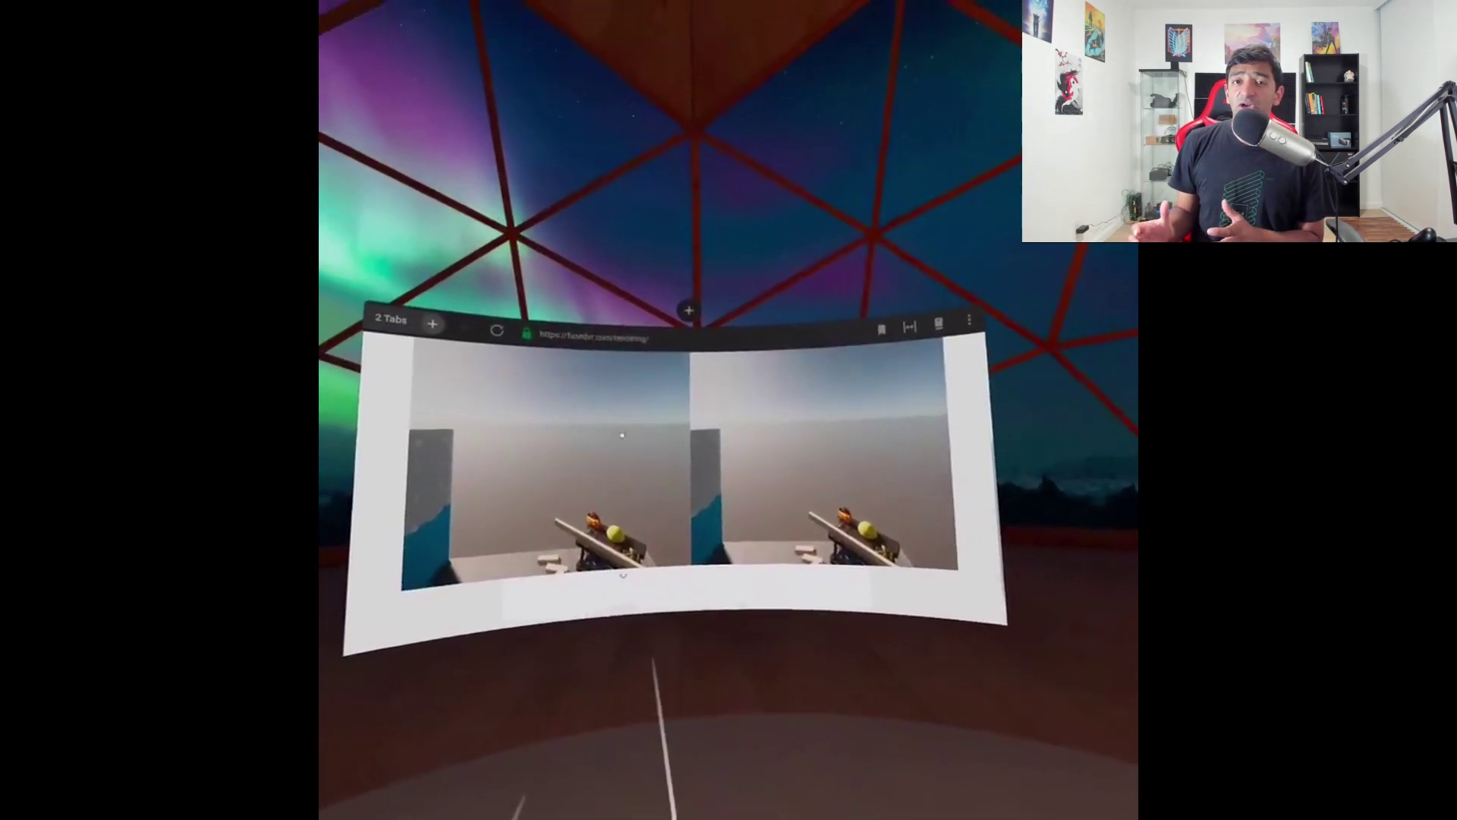
{"action": "left_click", "coordinate": [756, 372]}
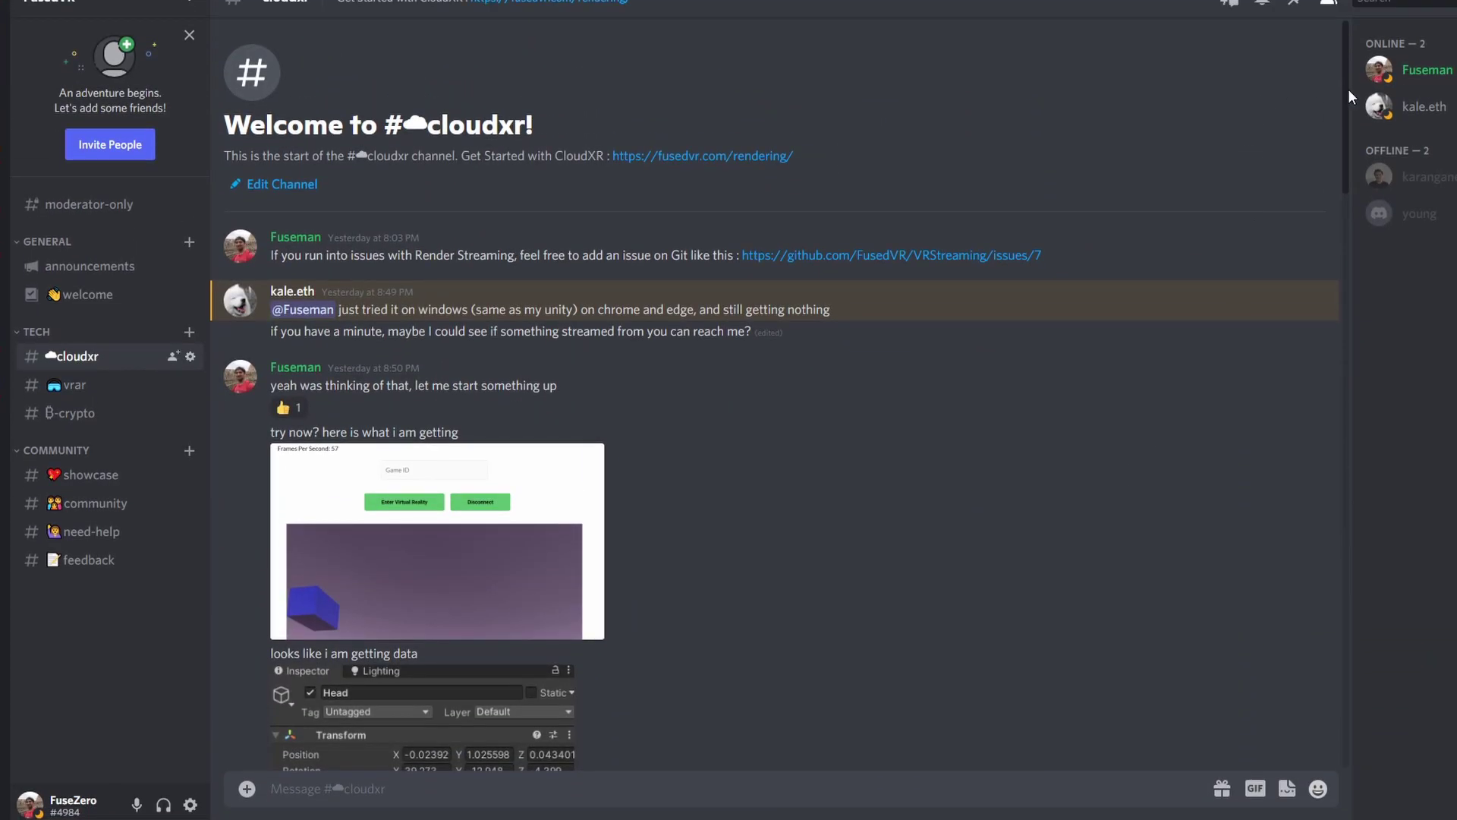
{"action": "scroll", "coordinate": [1347, 89], "scroll_direction": "down", "scroll_amount": 3}
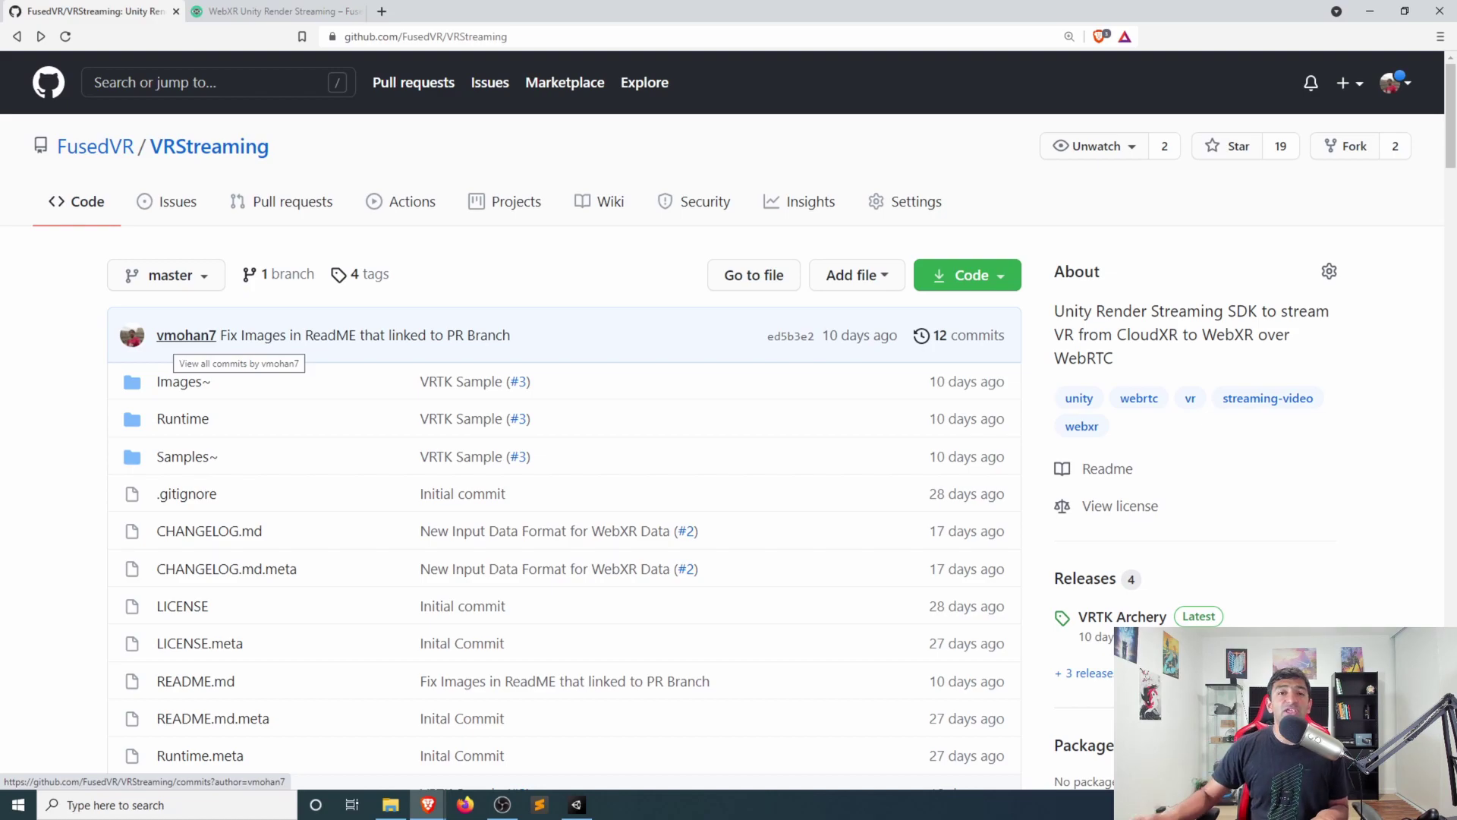
Examine the VRStreaming repository's README, covering the setup, GPU recommendations, WebXR input and samples sections
{"action": "mouse_move", "coordinate": [132, 336]}
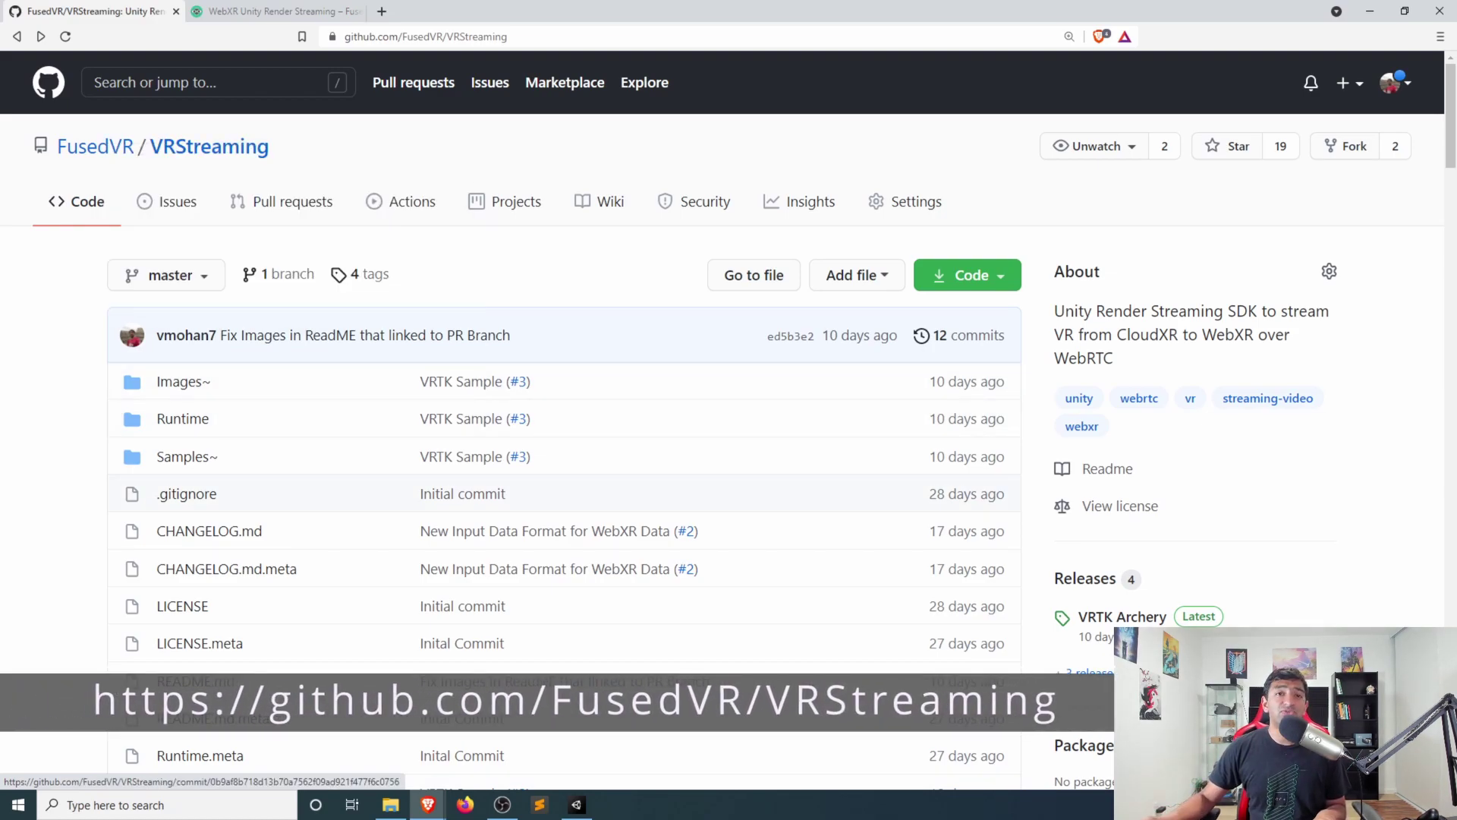
{"action": "scroll", "coordinate": [132, 335], "scroll_direction": "down", "scroll_amount": 3}
{"action": "scroll", "coordinate": [561, 418], "scroll_direction": "down", "scroll_amount": 5}
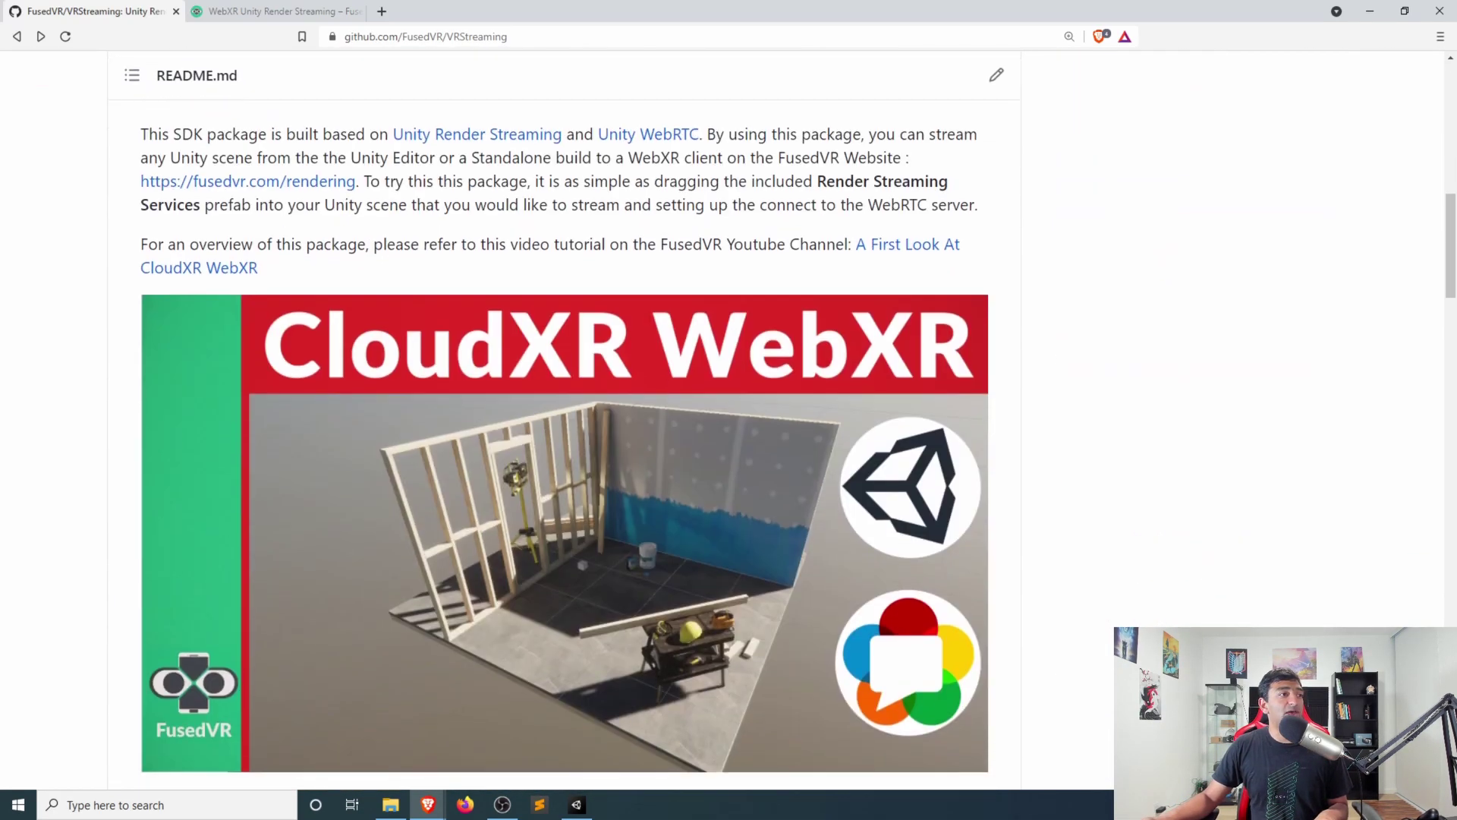
{"action": "scroll", "coordinate": [561, 371], "scroll_direction": "down", "scroll_amount": 2}
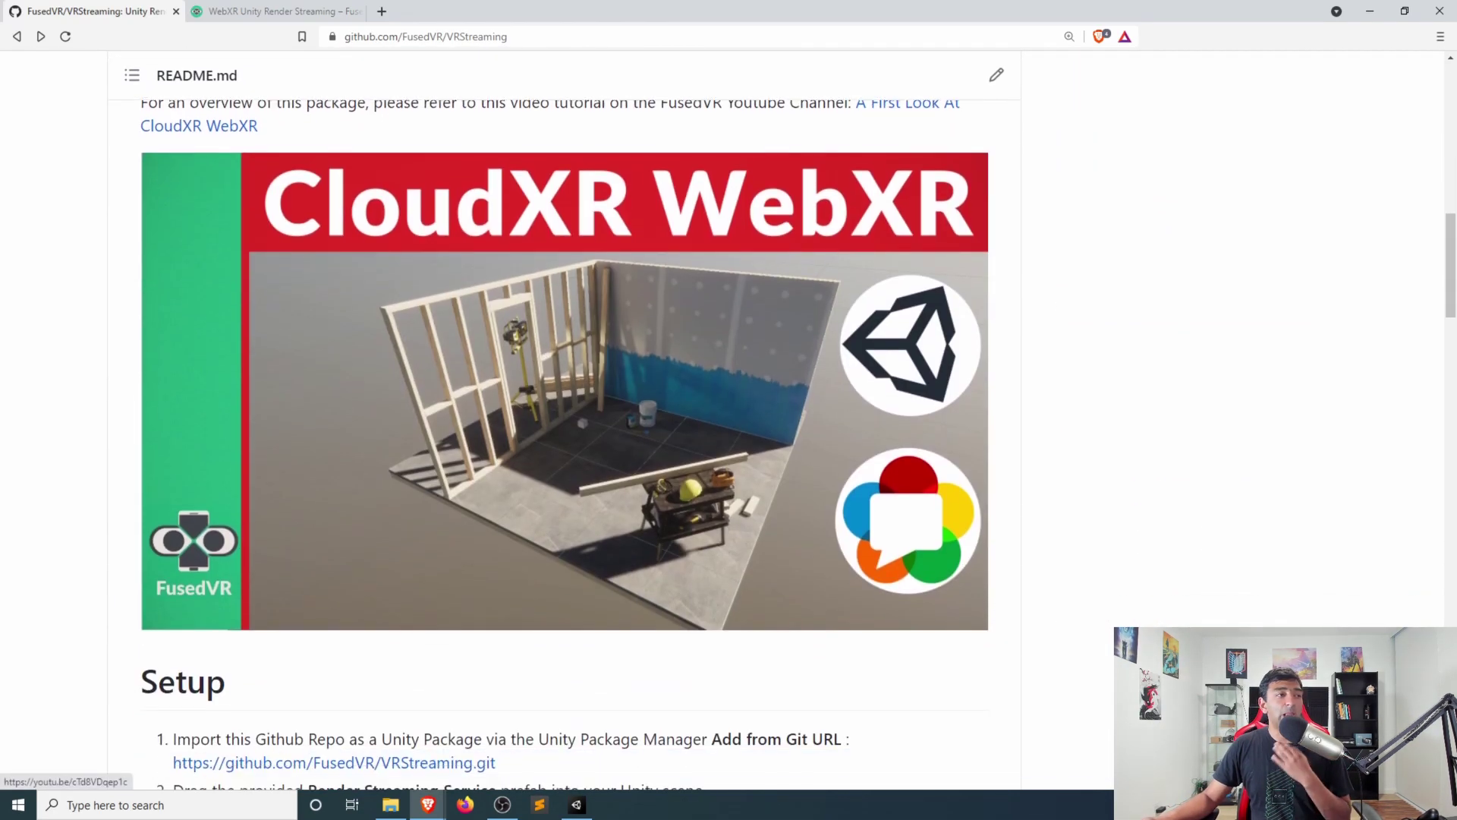
{"action": "scroll", "coordinate": [561, 379], "scroll_direction": "down", "scroll_amount": 7}
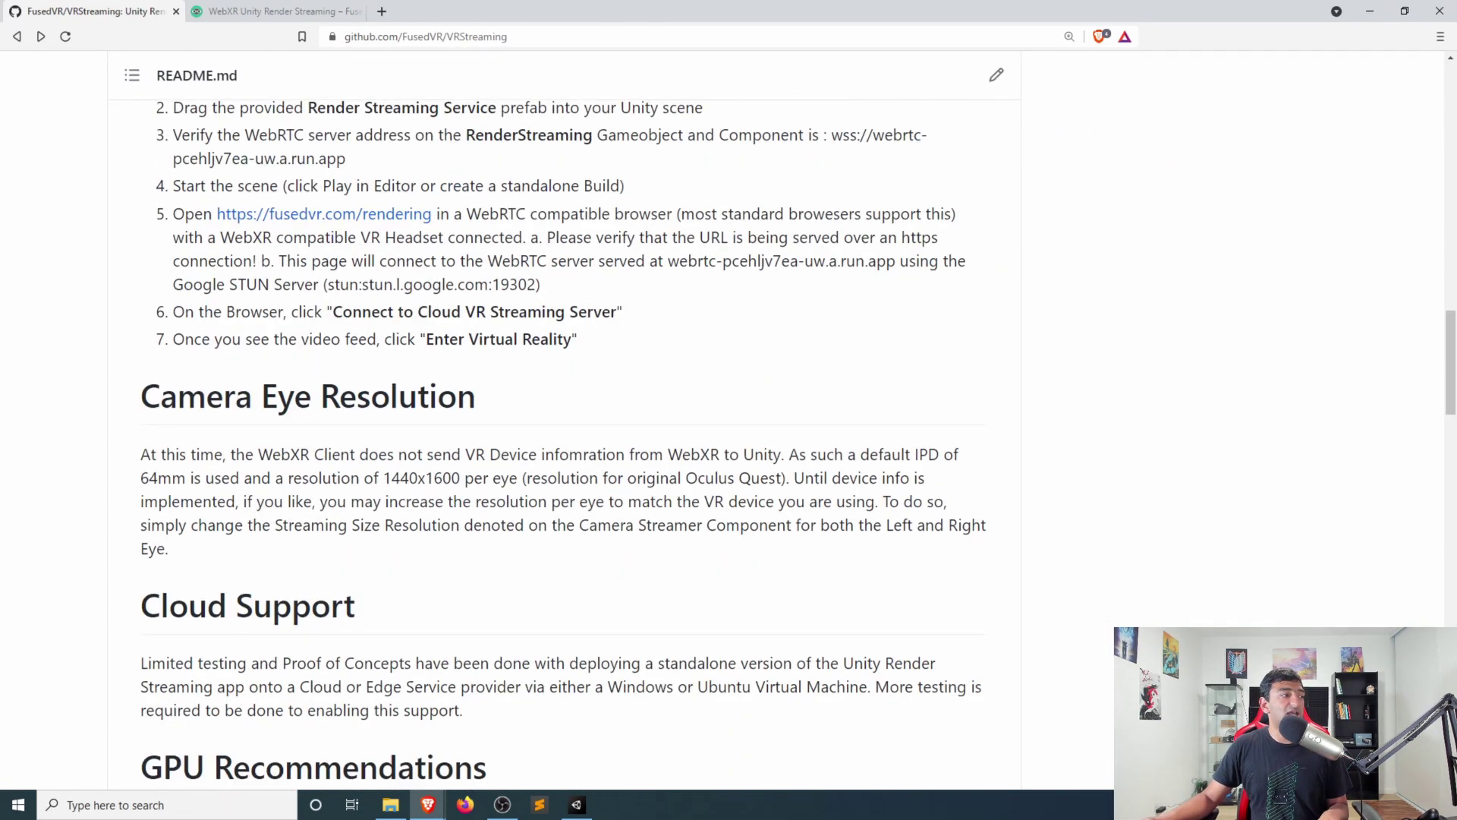
{"action": "scroll", "coordinate": [561, 444], "scroll_direction": "down", "scroll_amount": 5}
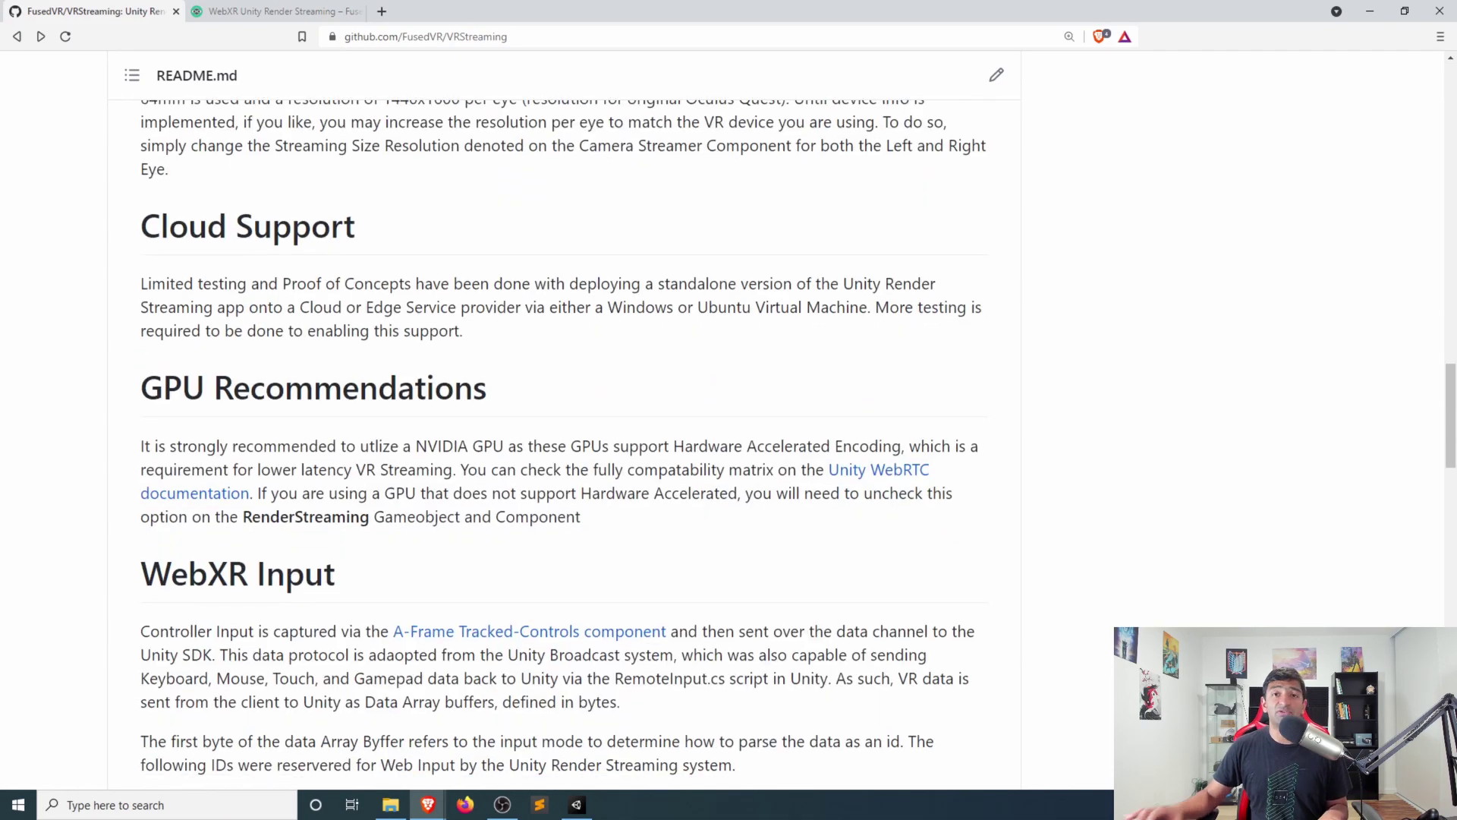
{"action": "scroll", "coordinate": [562, 444], "scroll_direction": "down", "scroll_amount": 4}
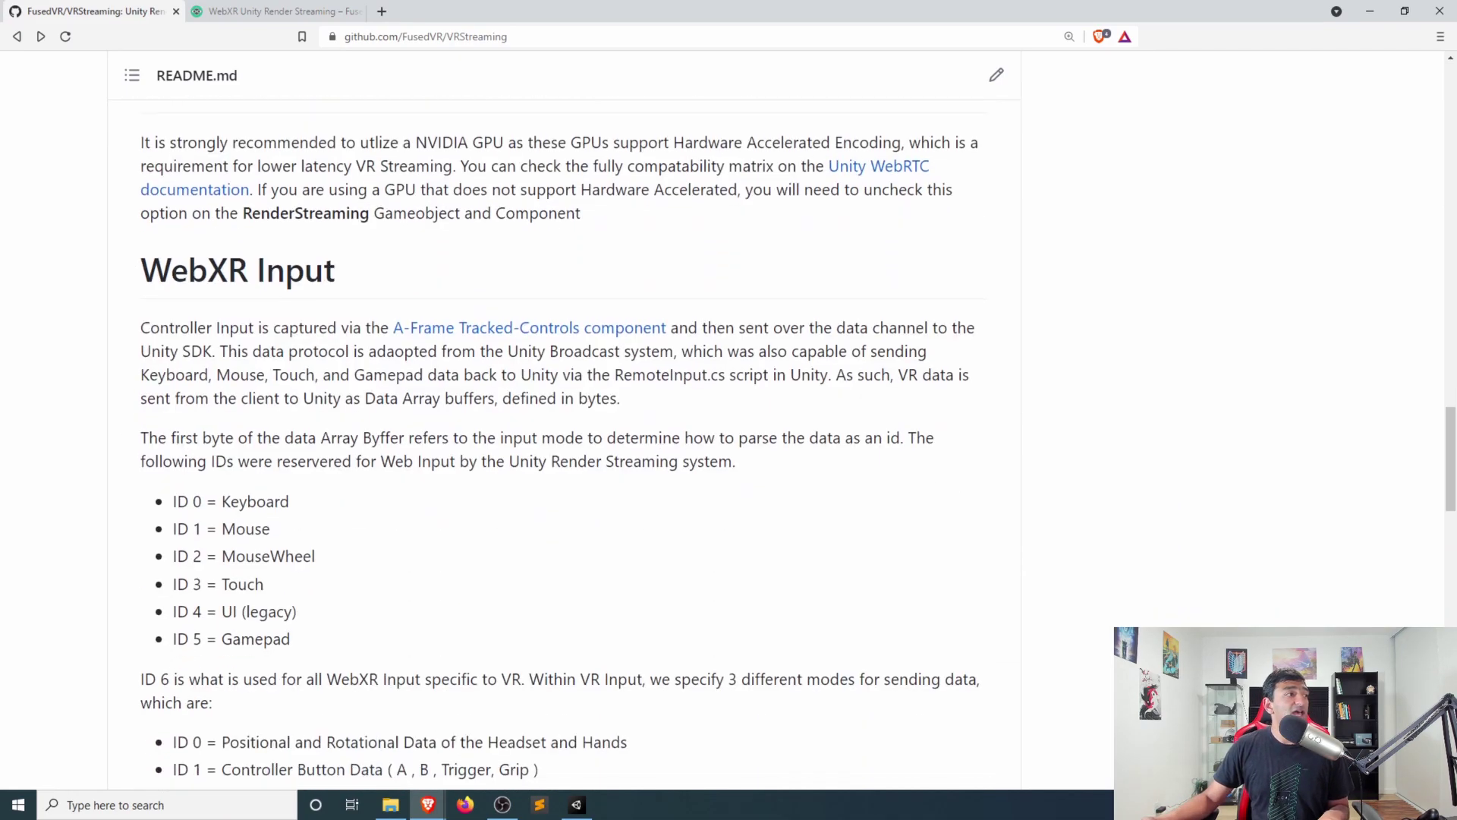
{"action": "scroll", "coordinate": [561, 444], "scroll_direction": "down", "scroll_amount": 12}
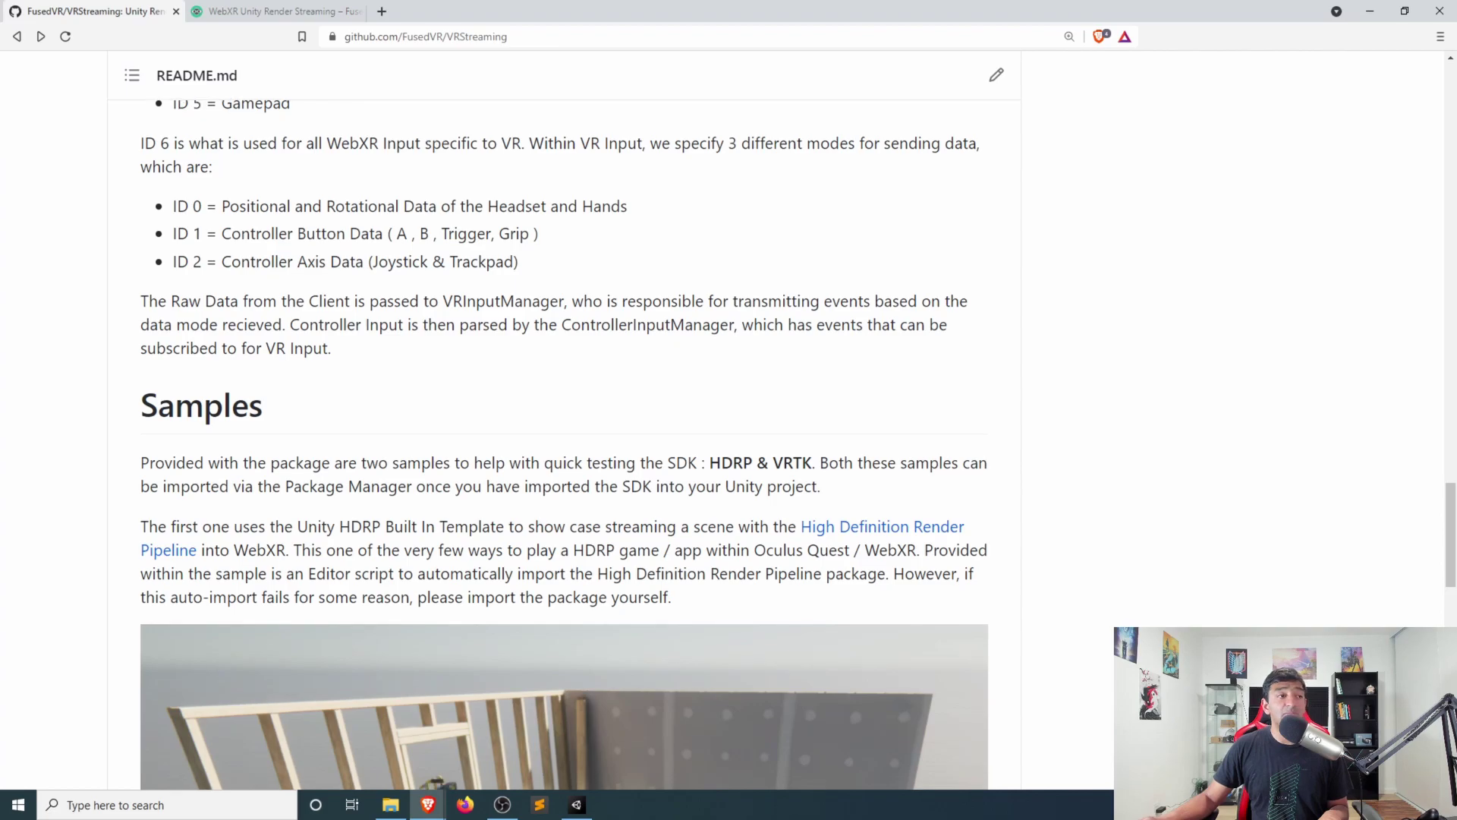
{"action": "scroll", "coordinate": [561, 444], "scroll_direction": "down", "scroll_amount": 8}
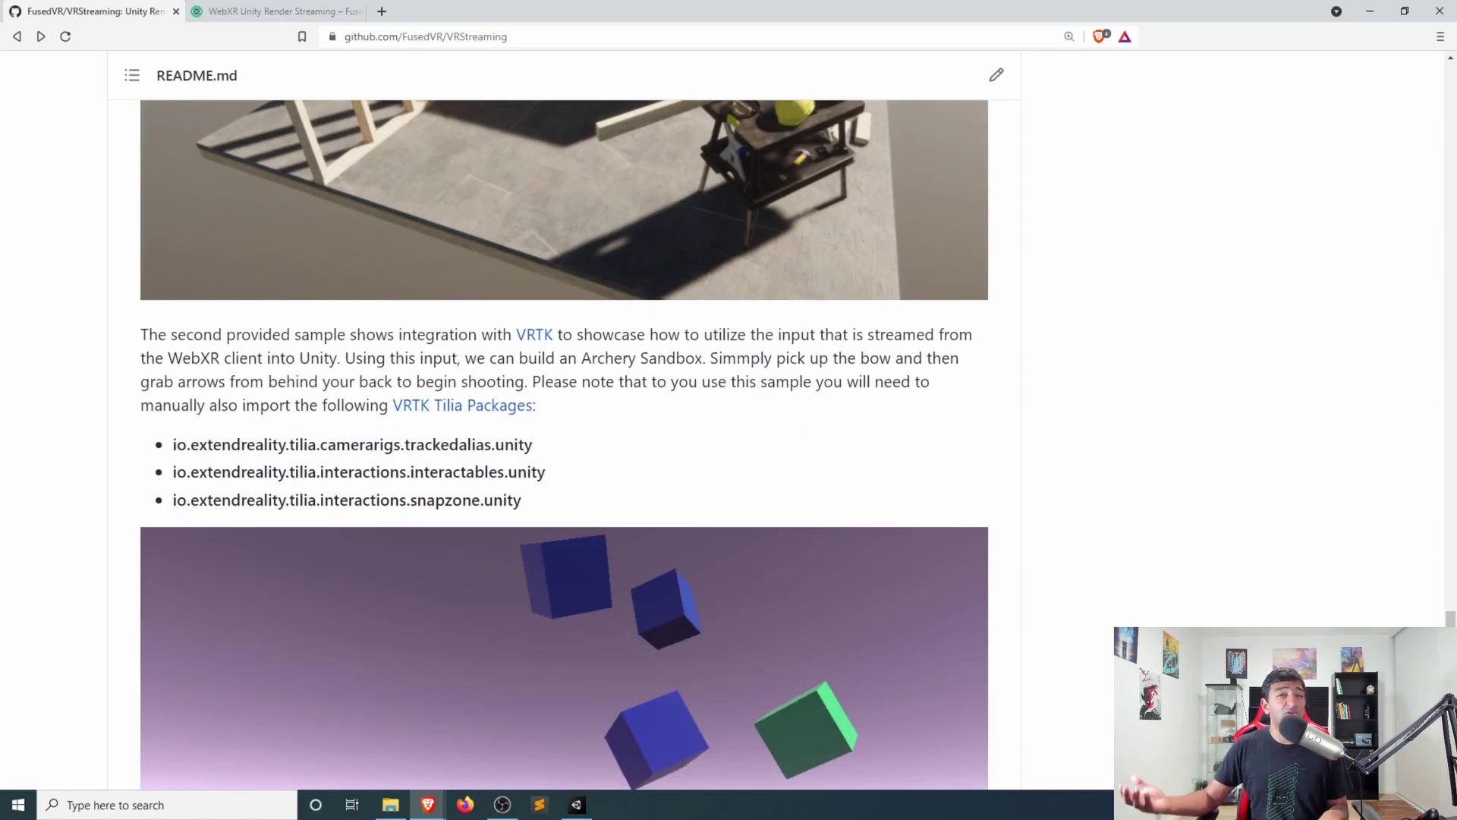
{"action": "scroll", "coordinate": [561, 444], "scroll_direction": "down", "scroll_amount": 5}
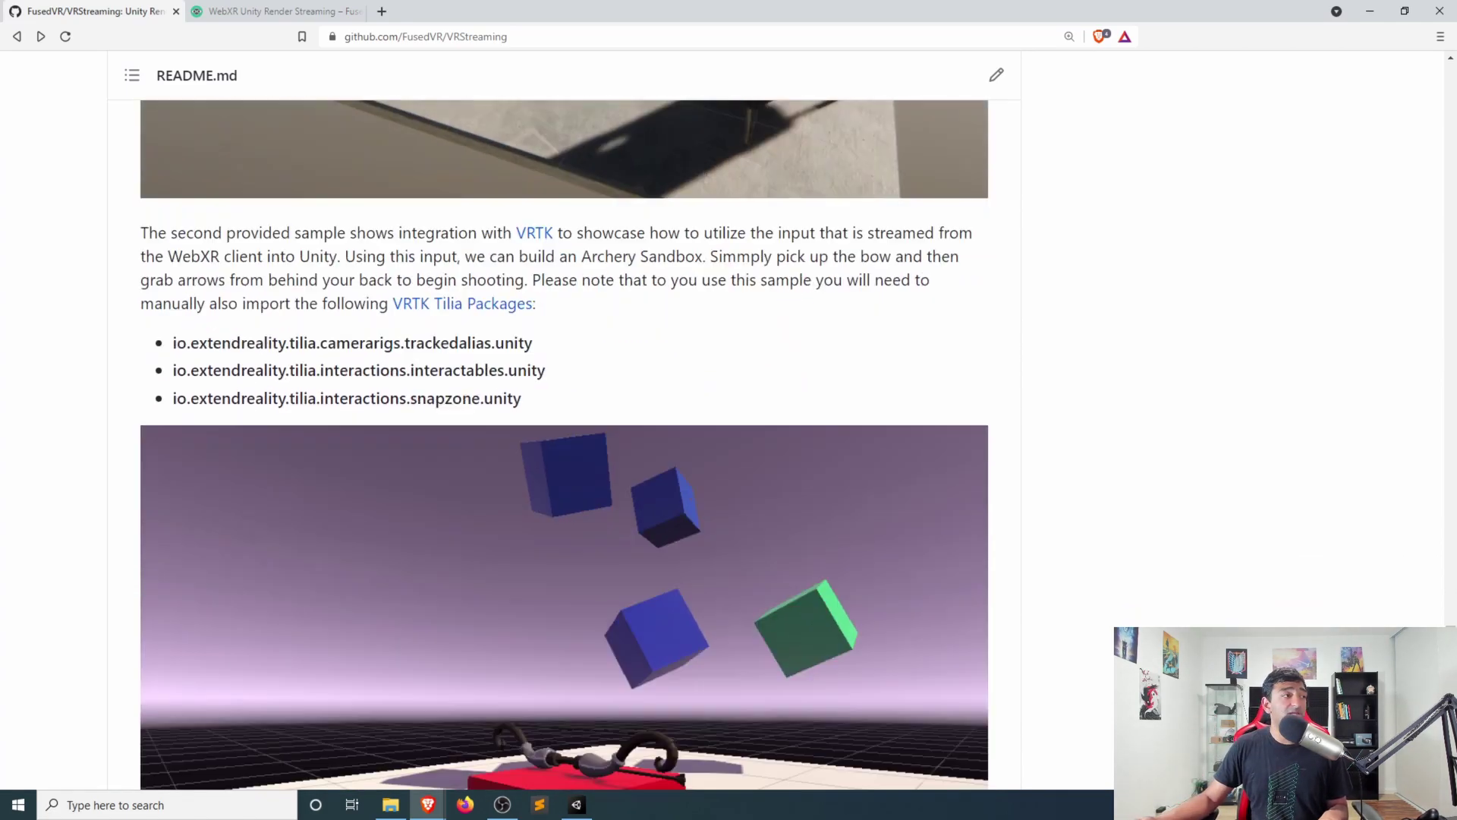
{"action": "scroll", "coordinate": [562, 444], "scroll_direction": "up", "scroll_amount": 20}
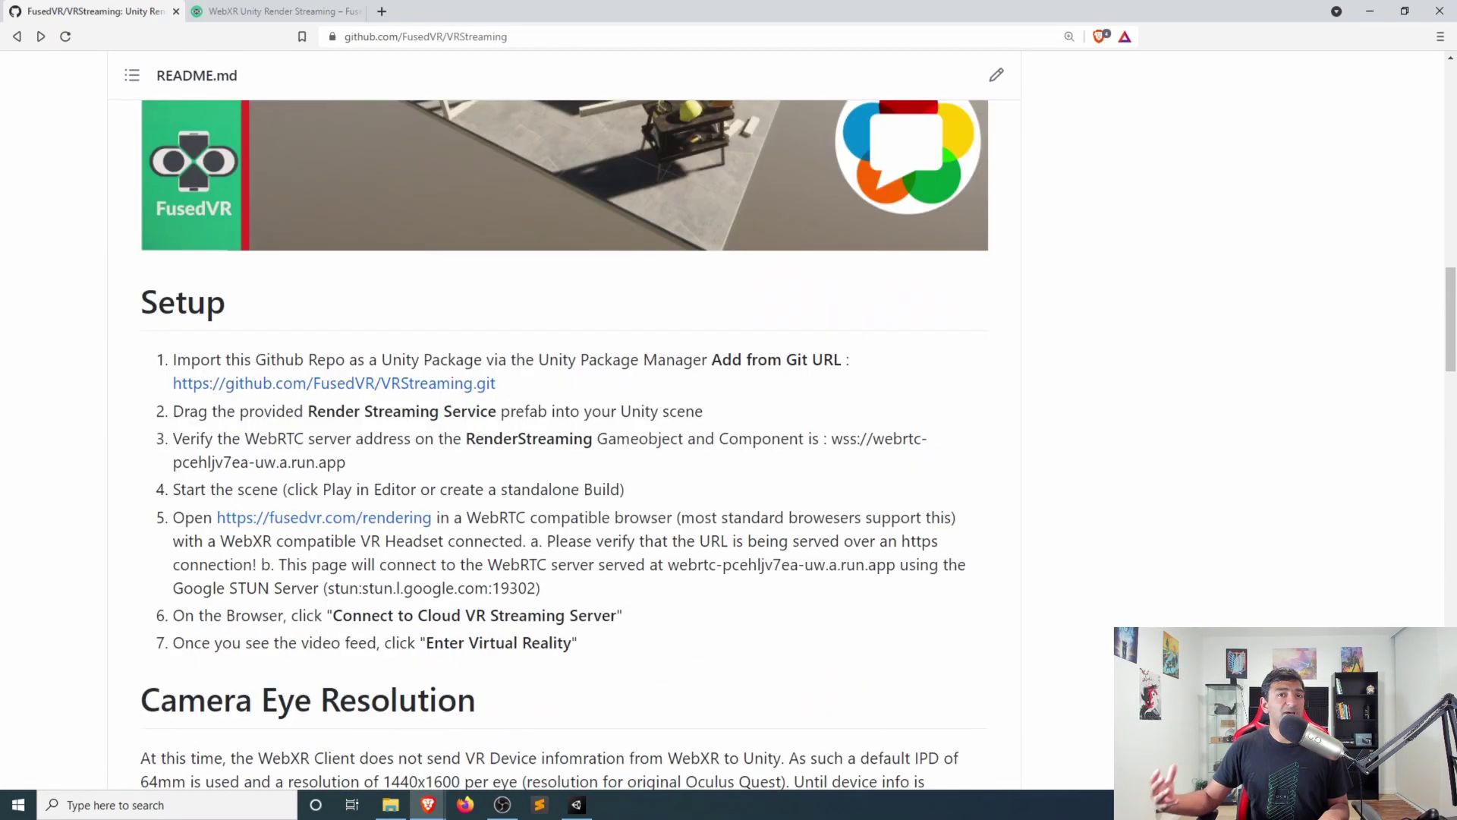
{"action": "left_click_drag", "start_coordinate": [476, 700], "coordinate": [193, 359]}
{"action": "left_click", "coordinate": [194, 359]}
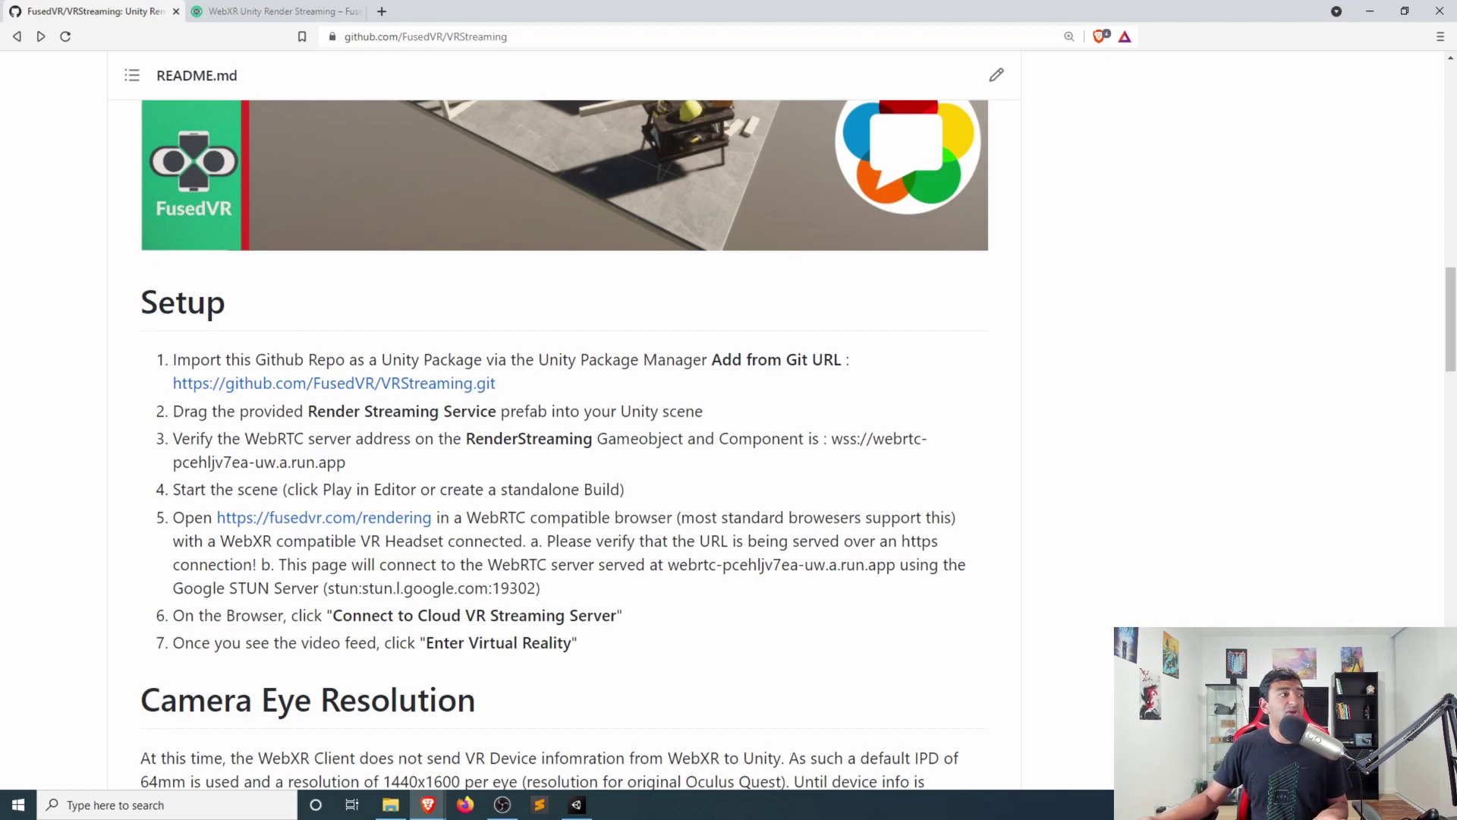
{"action": "left_click_drag", "start_coordinate": [496, 383], "coordinate": [173, 383]}
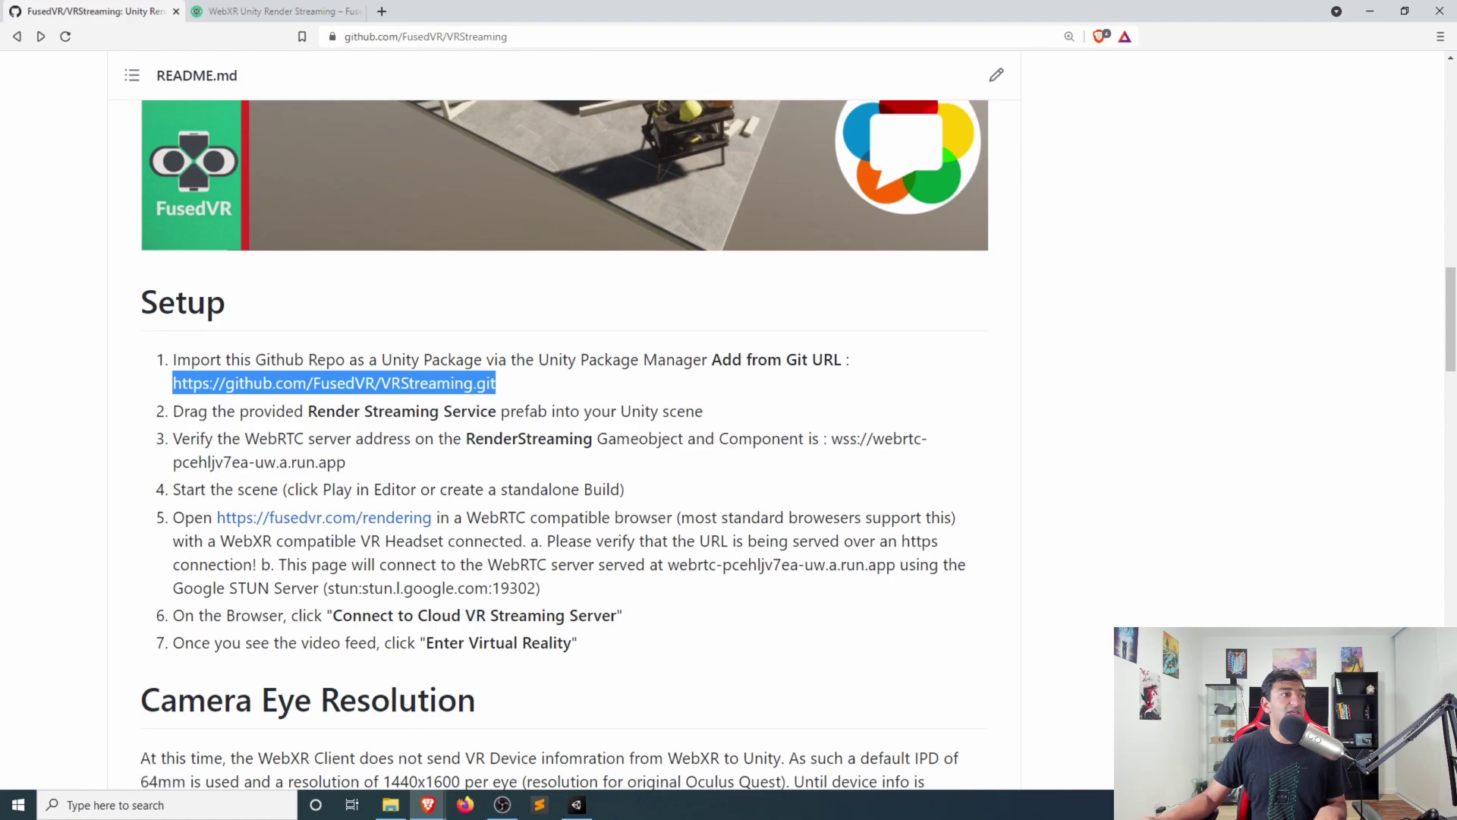
Switch to Unity and, in the Package Manager, view the options for adding a package, including from a Git URL
{"action": "key", "text": "alt+Tab"}
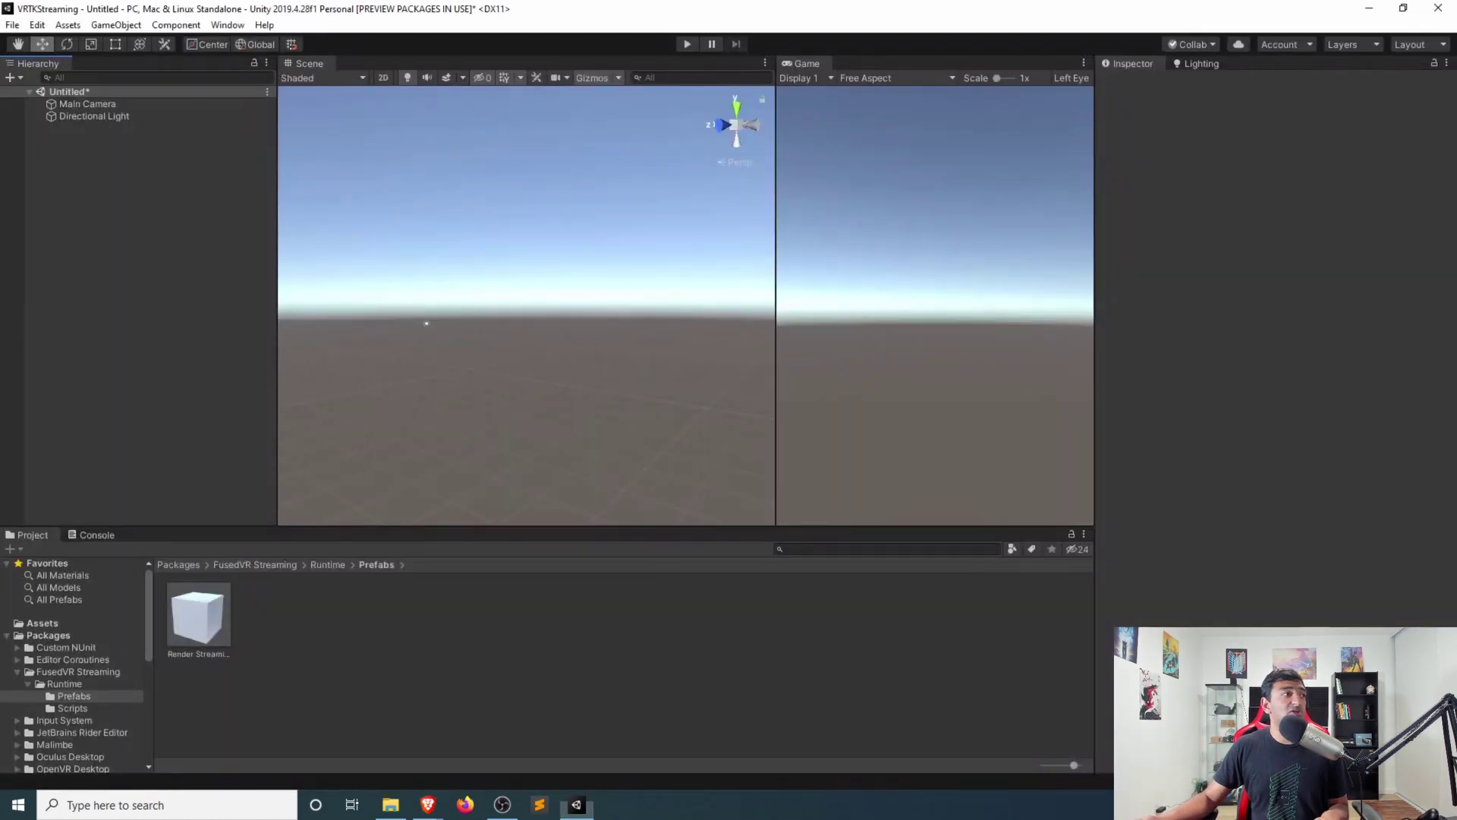
{"action": "key", "text": "alt+w"}
{"action": "key", "text": "Down"}
{"action": "key", "text": "Down"}
{"action": "key", "text": "Down"}
{"action": "key", "text": "Down"}
{"action": "key", "text": "Down"}
{"action": "key", "text": "Down"}
{"action": "key", "text": "Down"}
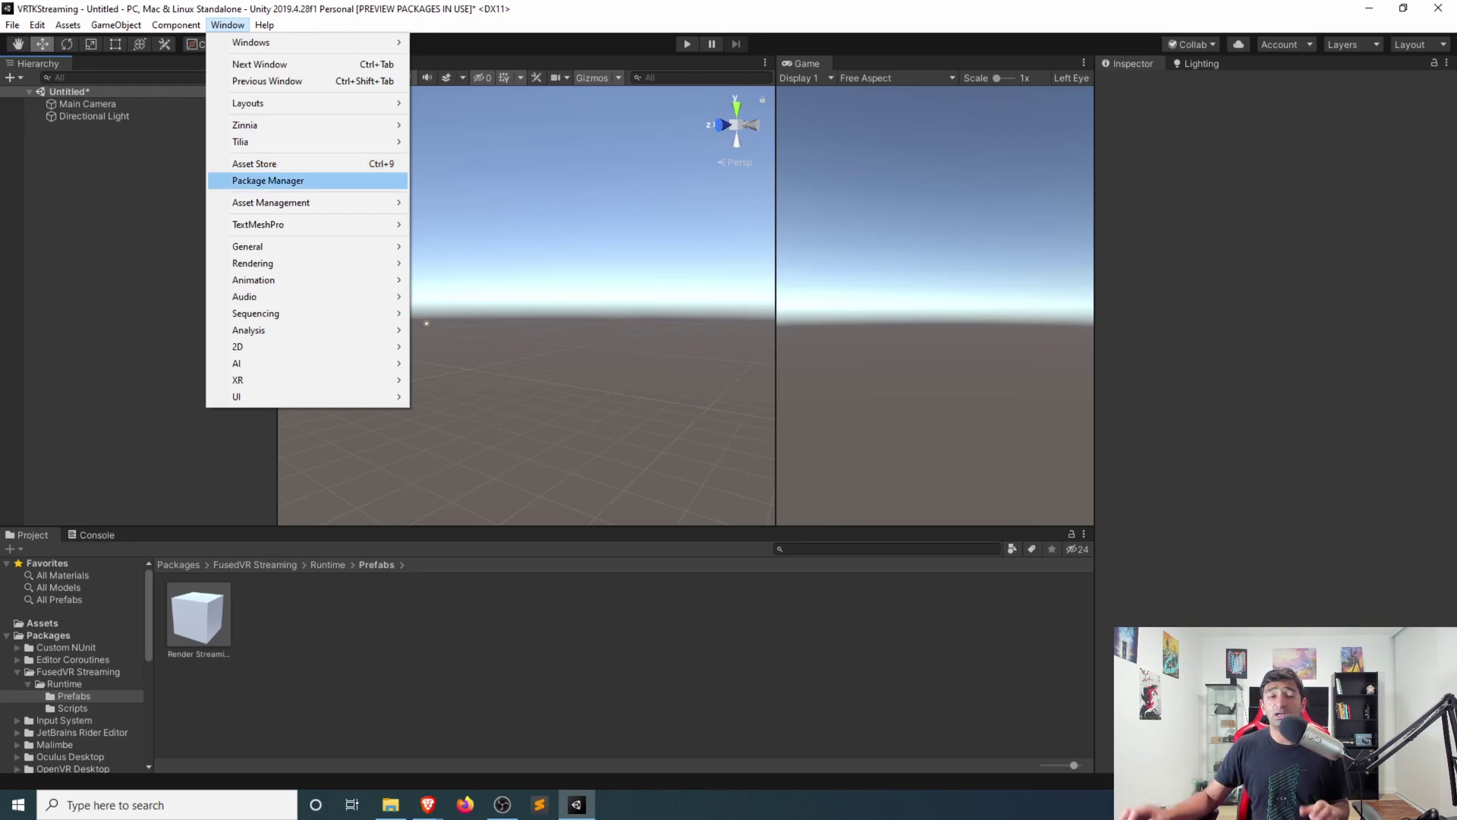
{"action": "key", "text": "Return"}
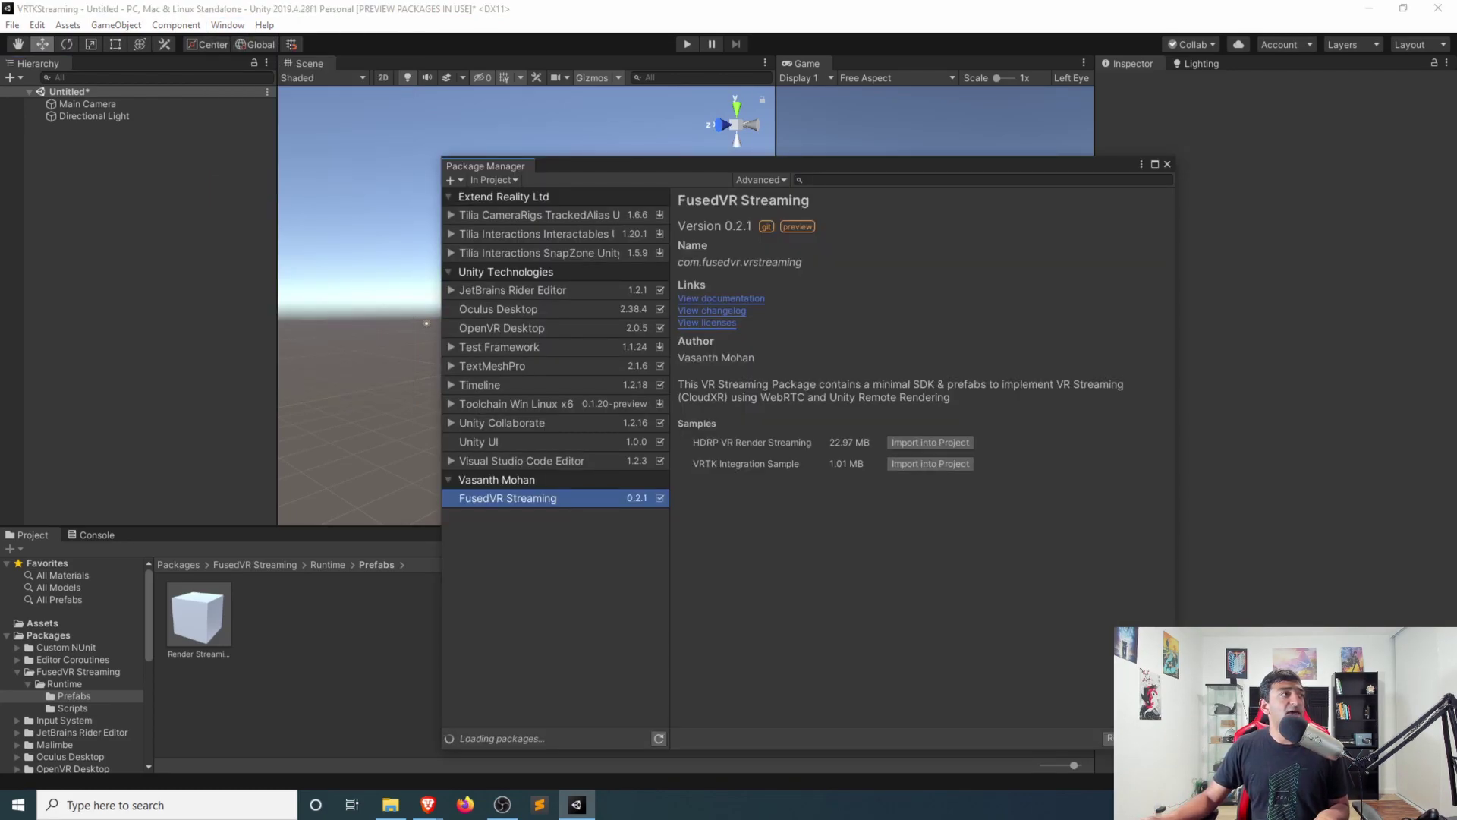
{"action": "left_click", "coordinate": [454, 180]}
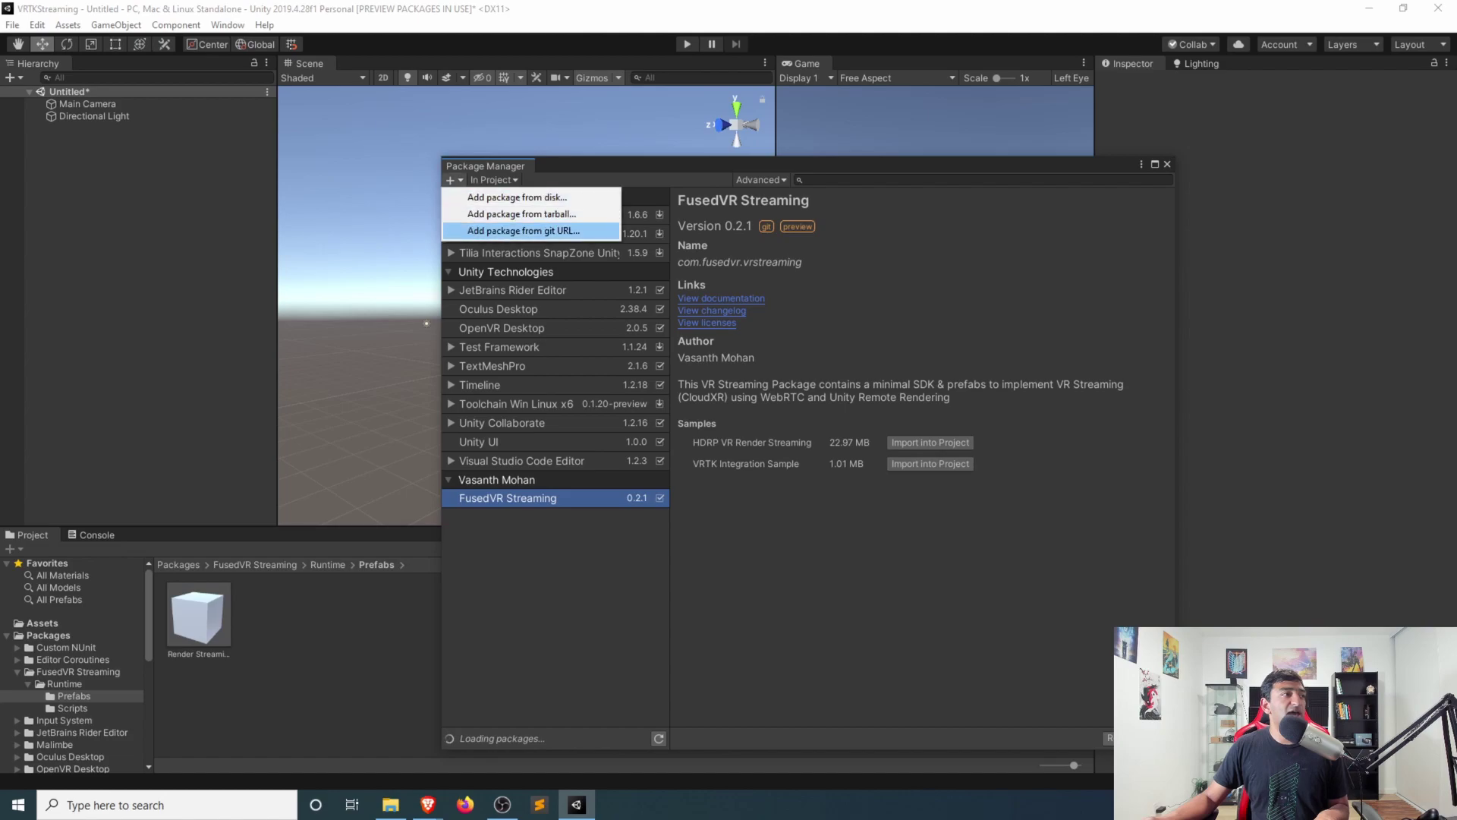
{"action": "key", "text": "Escape"}
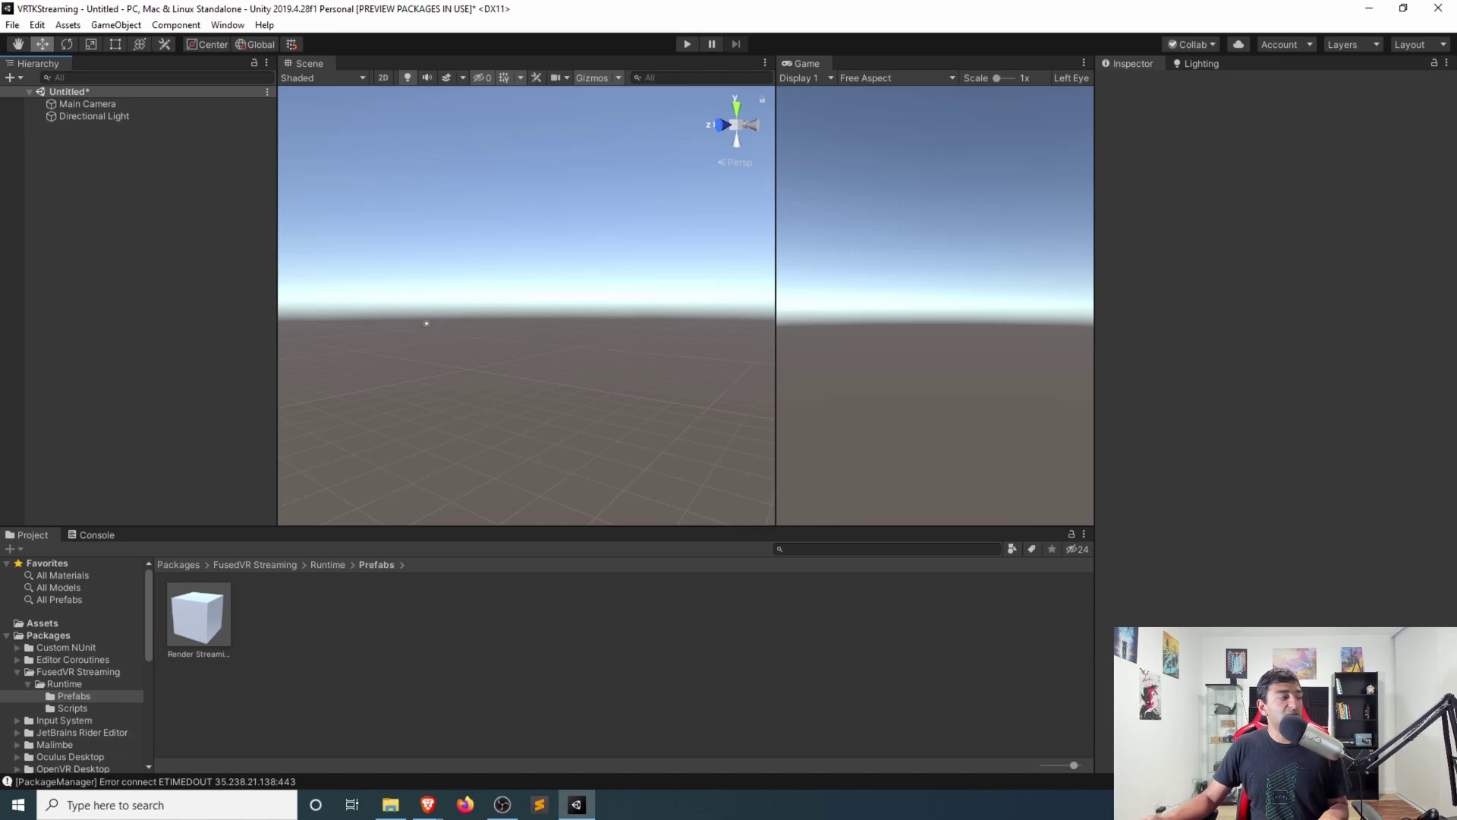
Add the Render Streaming Services prefab from the FusedVR Streaming package's Runtime/Prefabs folder to the scene hierarchy
{"action": "left_click", "coordinate": [77, 672]}
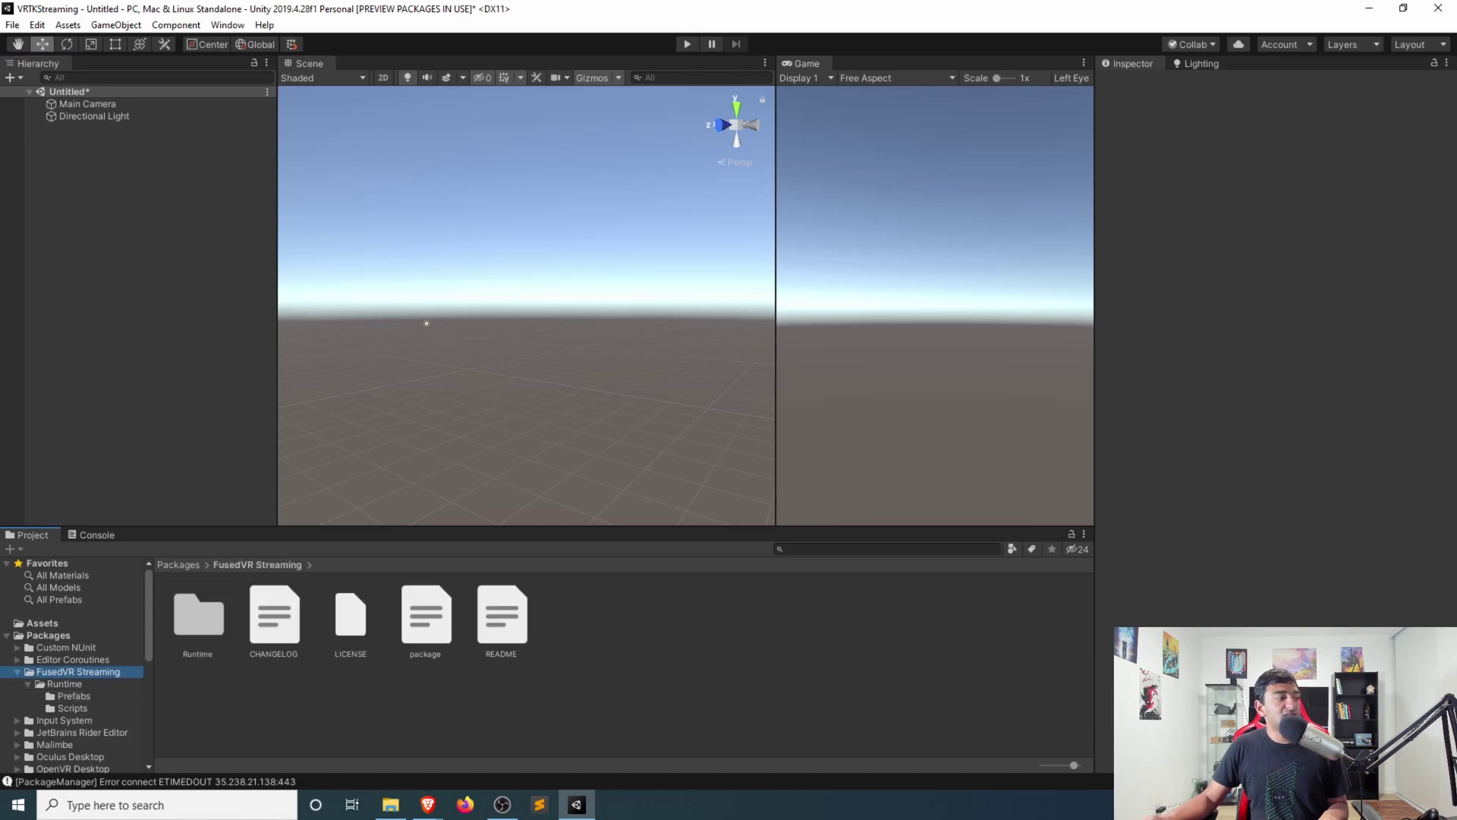
{"action": "left_click", "coordinate": [64, 684]}
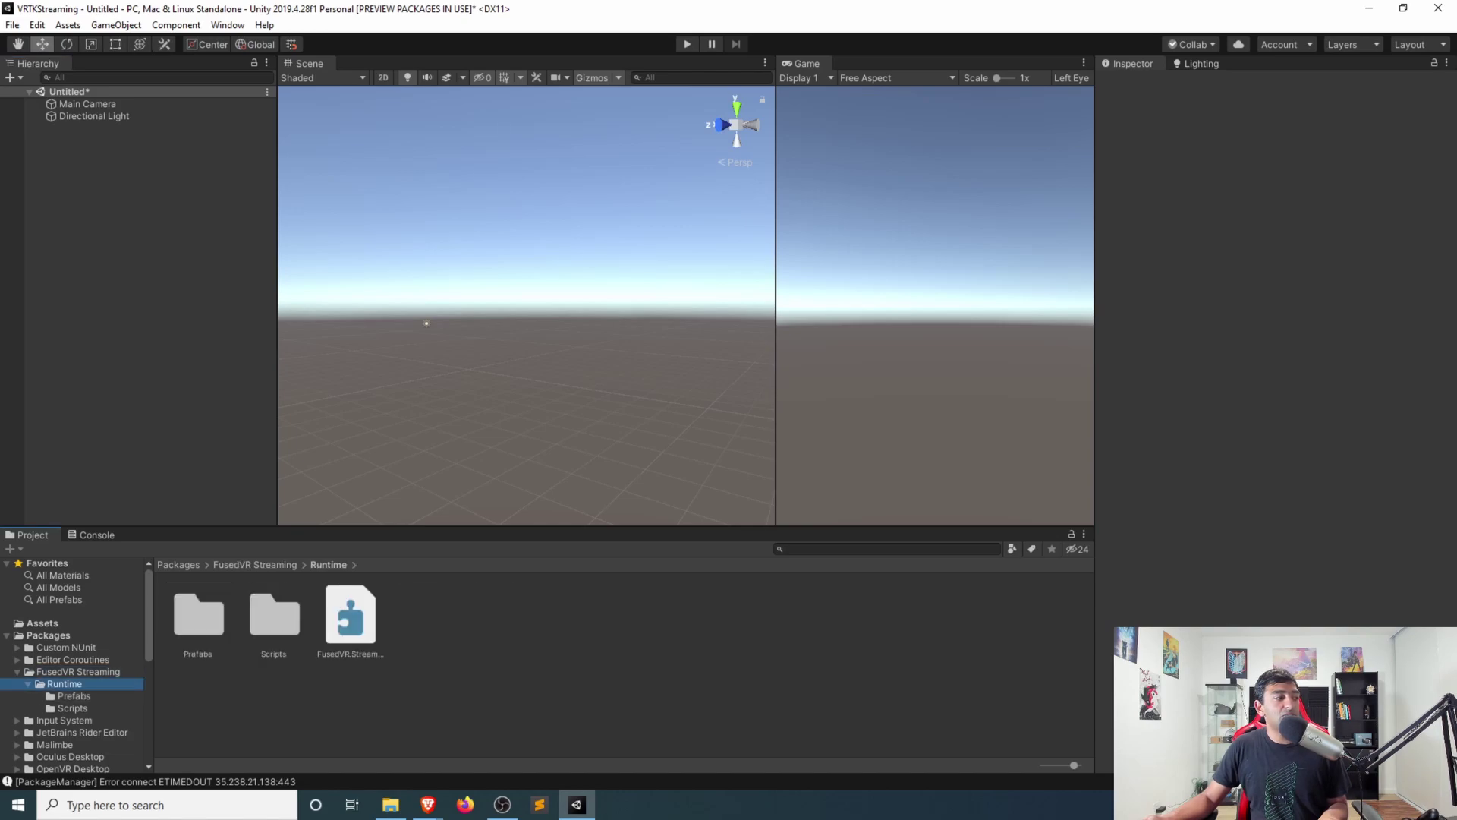
{"action": "left_click", "coordinate": [73, 695]}
{"action": "left_click", "coordinate": [198, 614]}
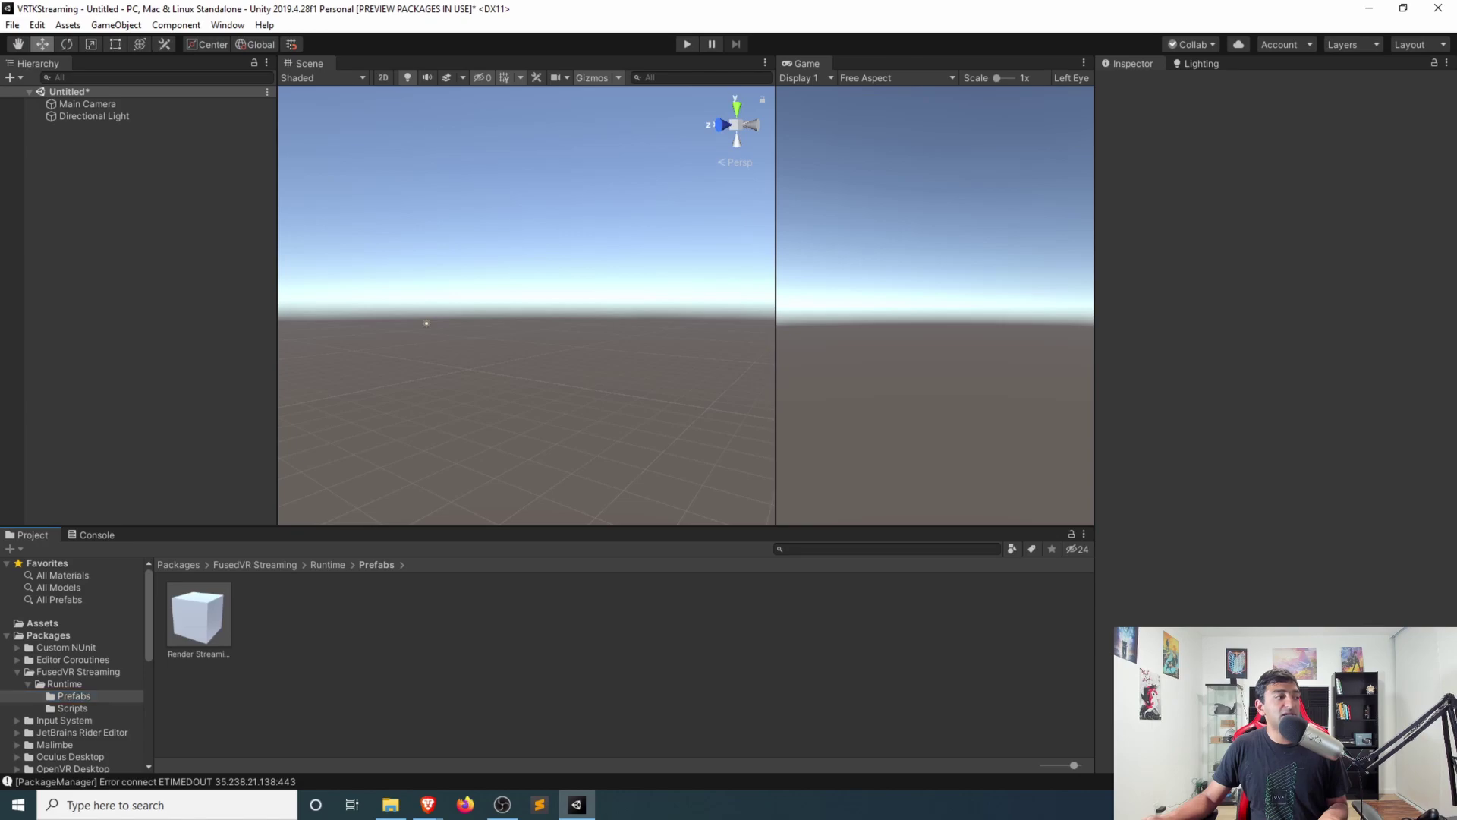
{"action": "left_click_drag", "start_coordinate": [199, 613], "coordinate": [116, 152]}
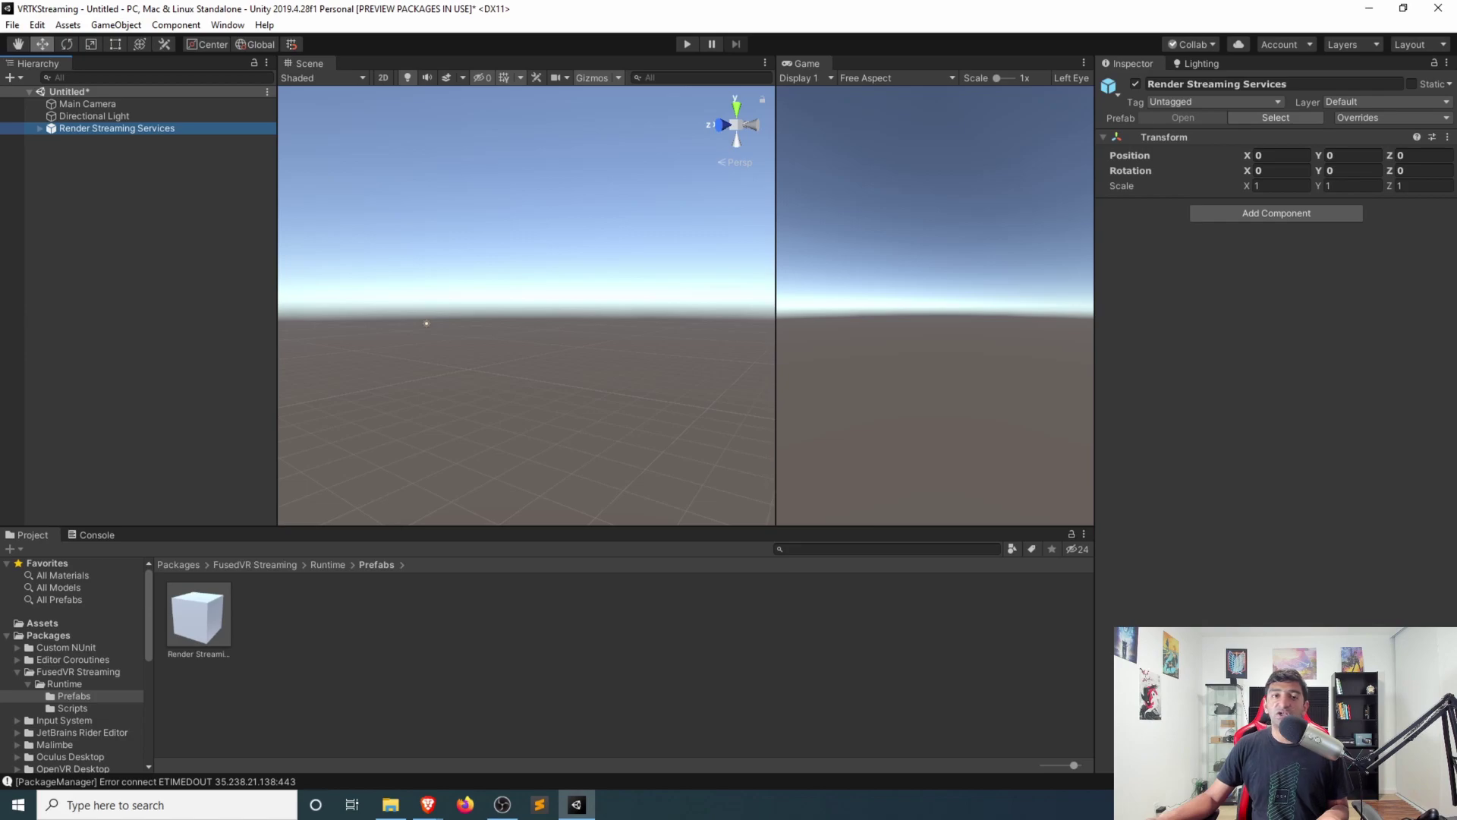
{"action": "left_click", "coordinate": [117, 152]}
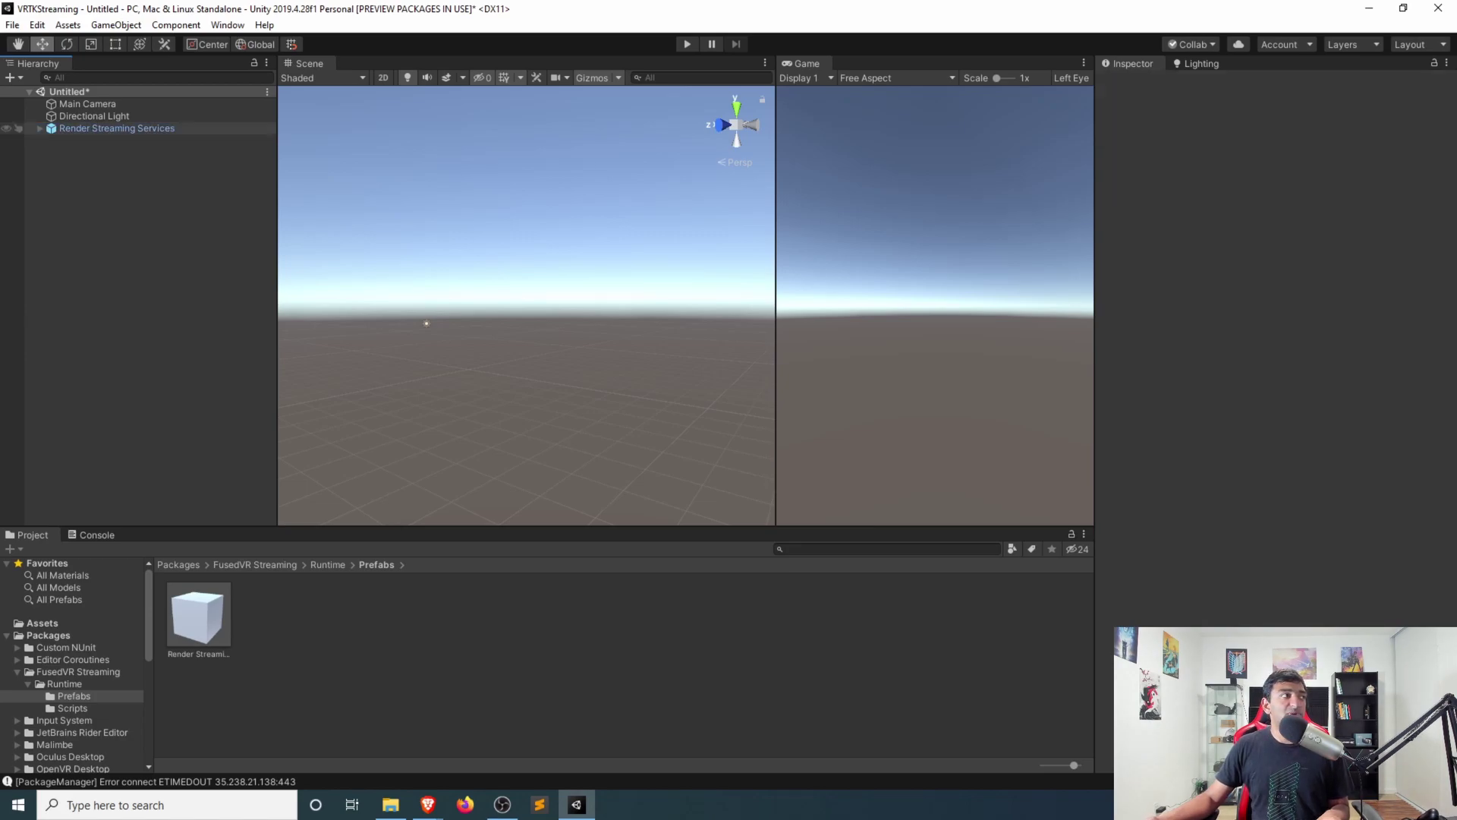
Expand Render Streaming Services and its WebVR Camera, and examine the components of RenderStreaming and the head and controller objects
{"action": "left_click", "coordinate": [116, 127]}
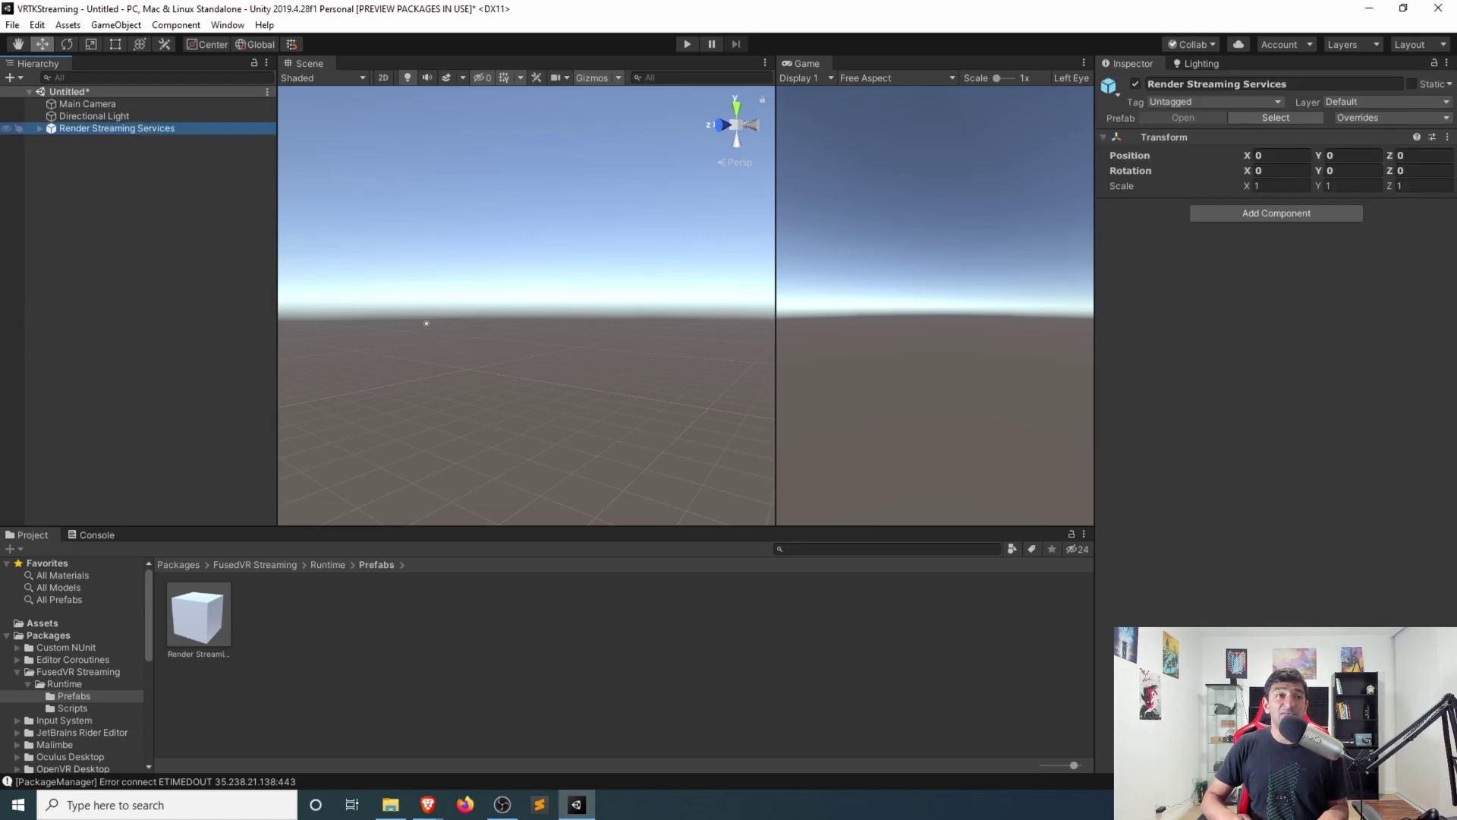
{"action": "key", "text": "Right"}
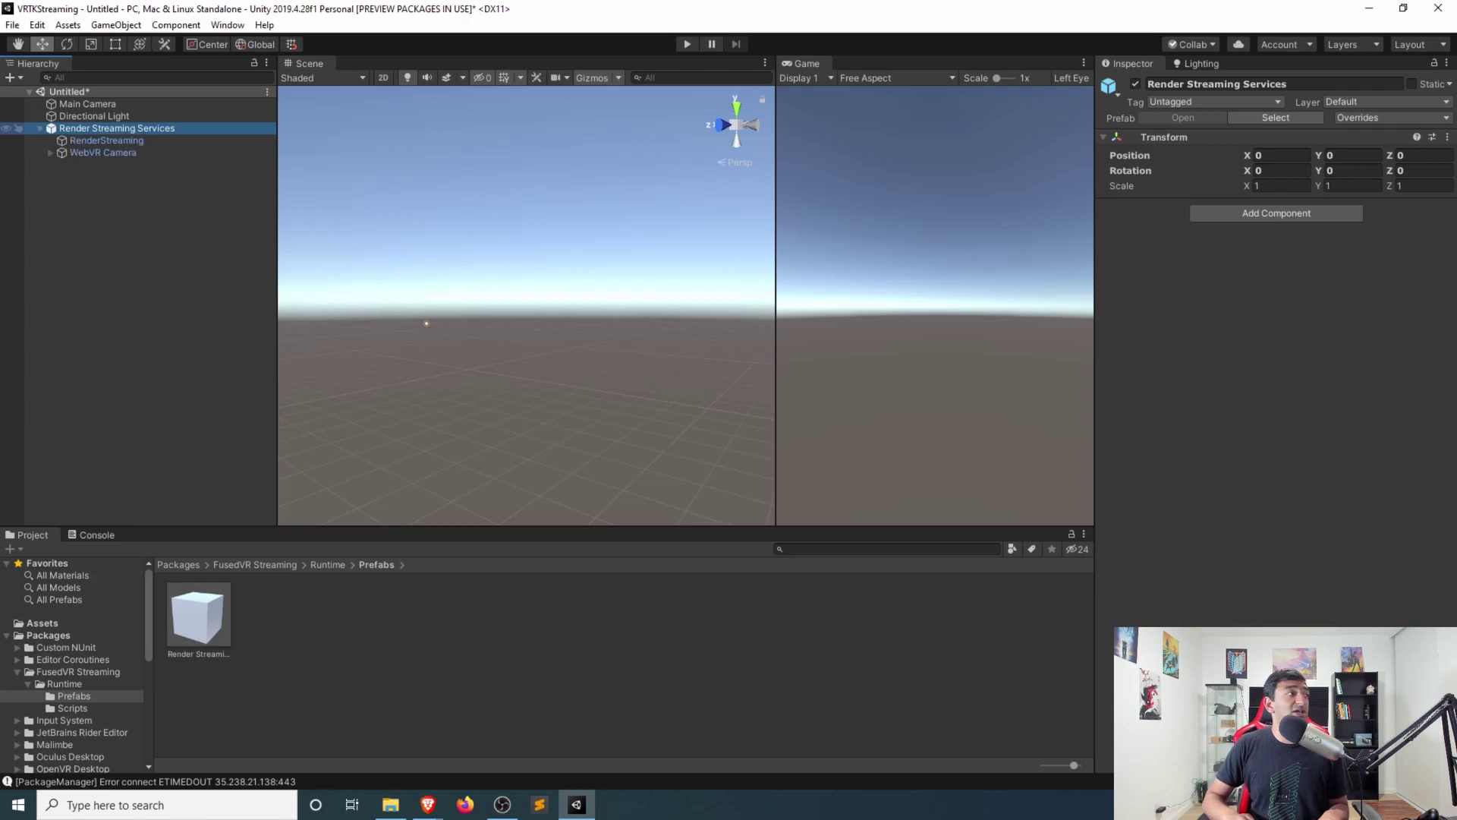
{"action": "key", "text": "Down"}
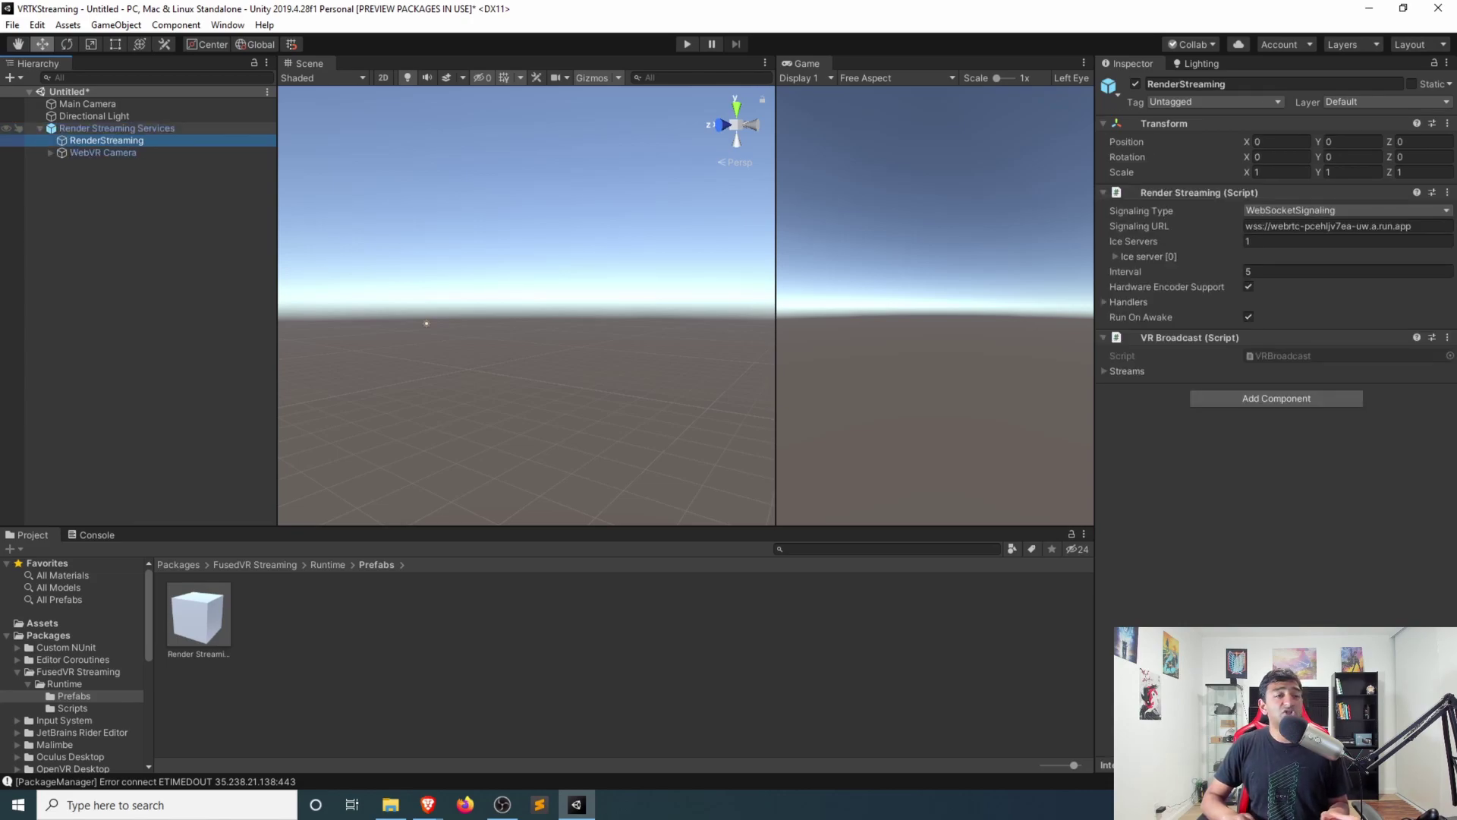
{"action": "key", "text": "Down"}
{"action": "key", "text": "Right"}
{"action": "key", "text": "Down"}
{"action": "key", "text": "Down"}
{"action": "key", "text": "Down"}
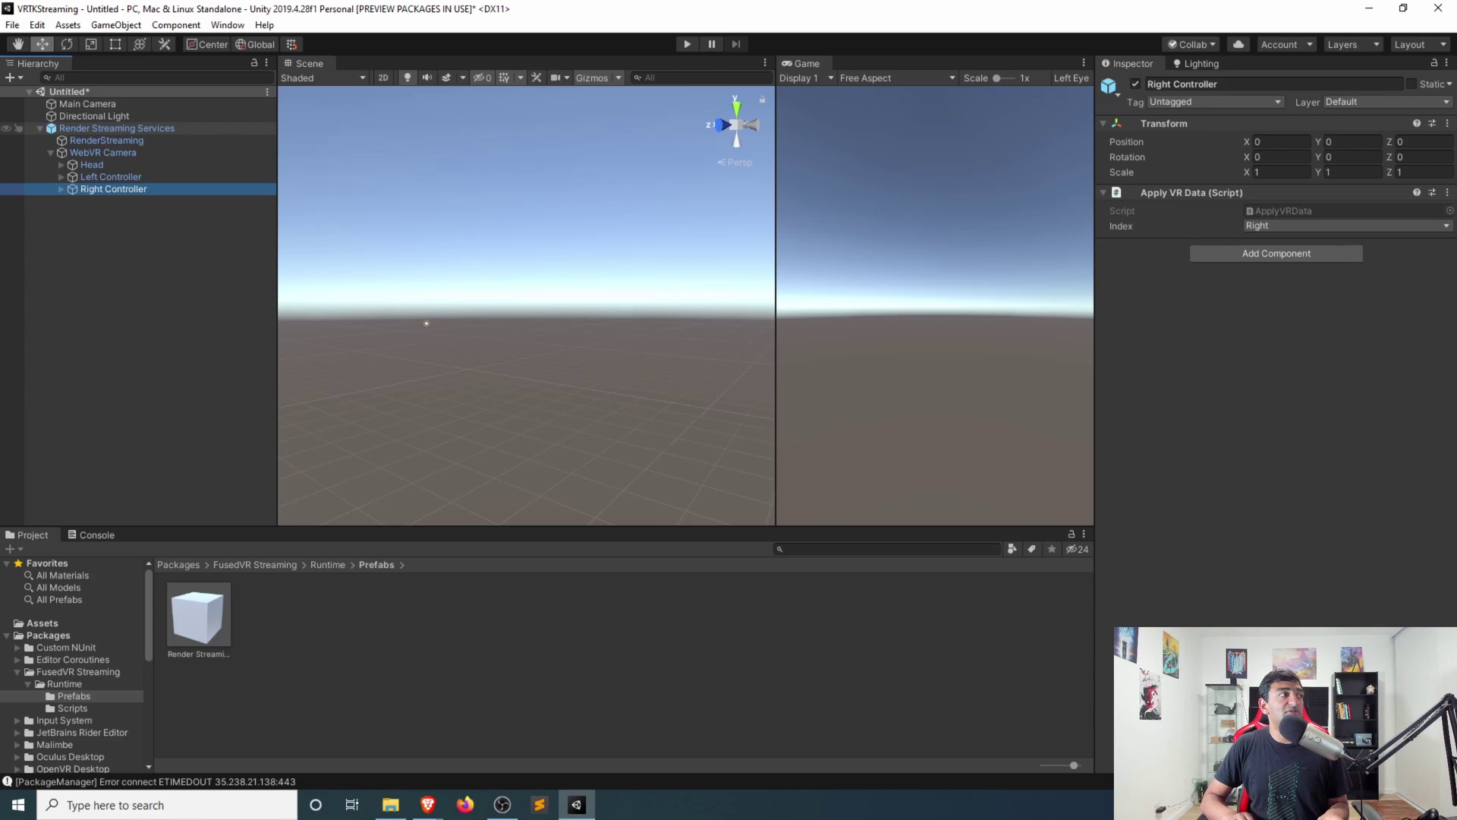
{"action": "key", "text": "Up"}
{"action": "key", "text": "Up"}
{"action": "key", "text": "Up"}
{"action": "key", "text": "Up"}
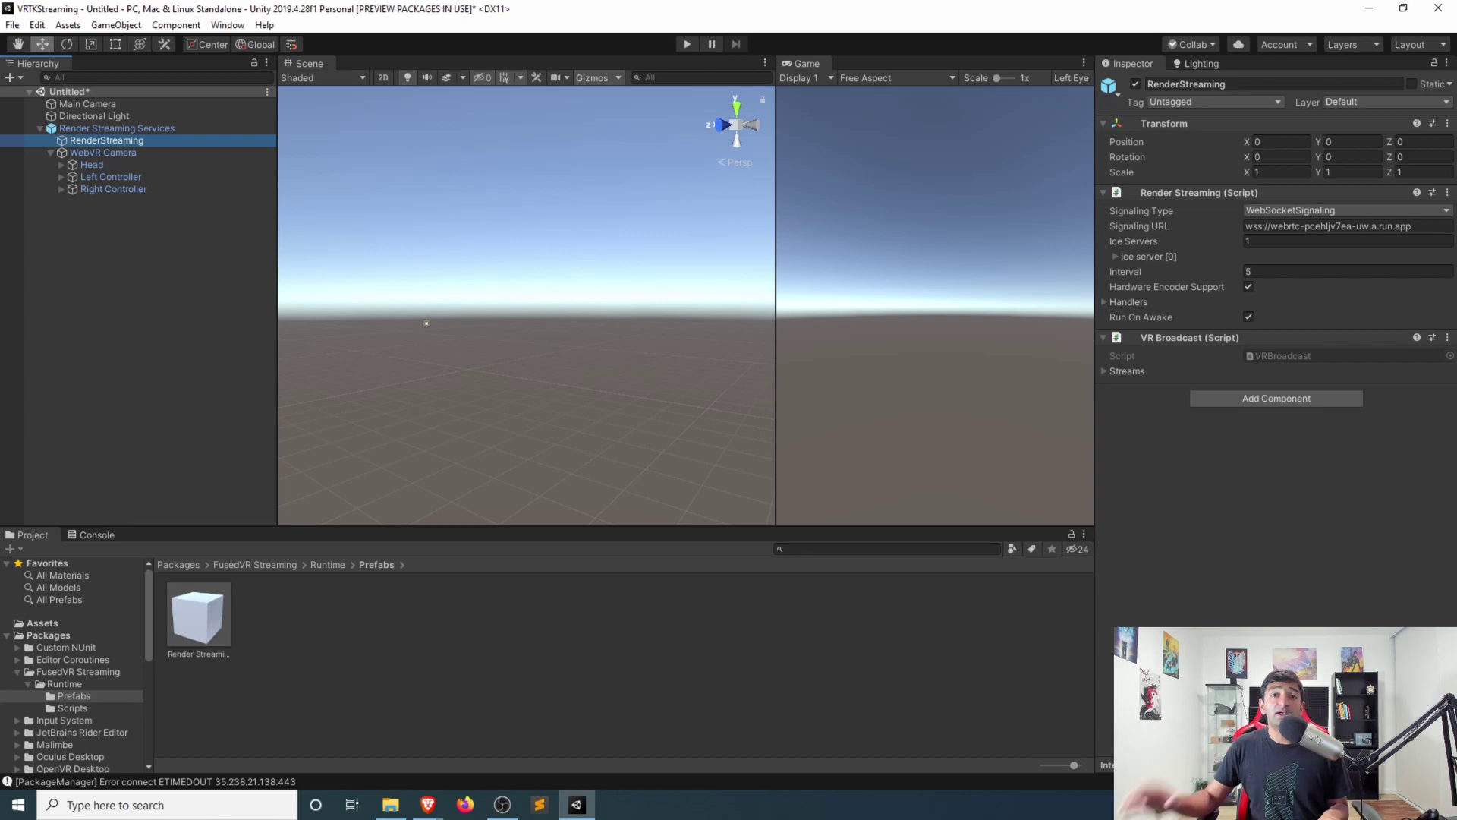
Check the RenderStreaming object's Signaling URL in Unity against the WebRTC server address in the README's third setup instruction
{"action": "key", "text": "alt+Tab"}
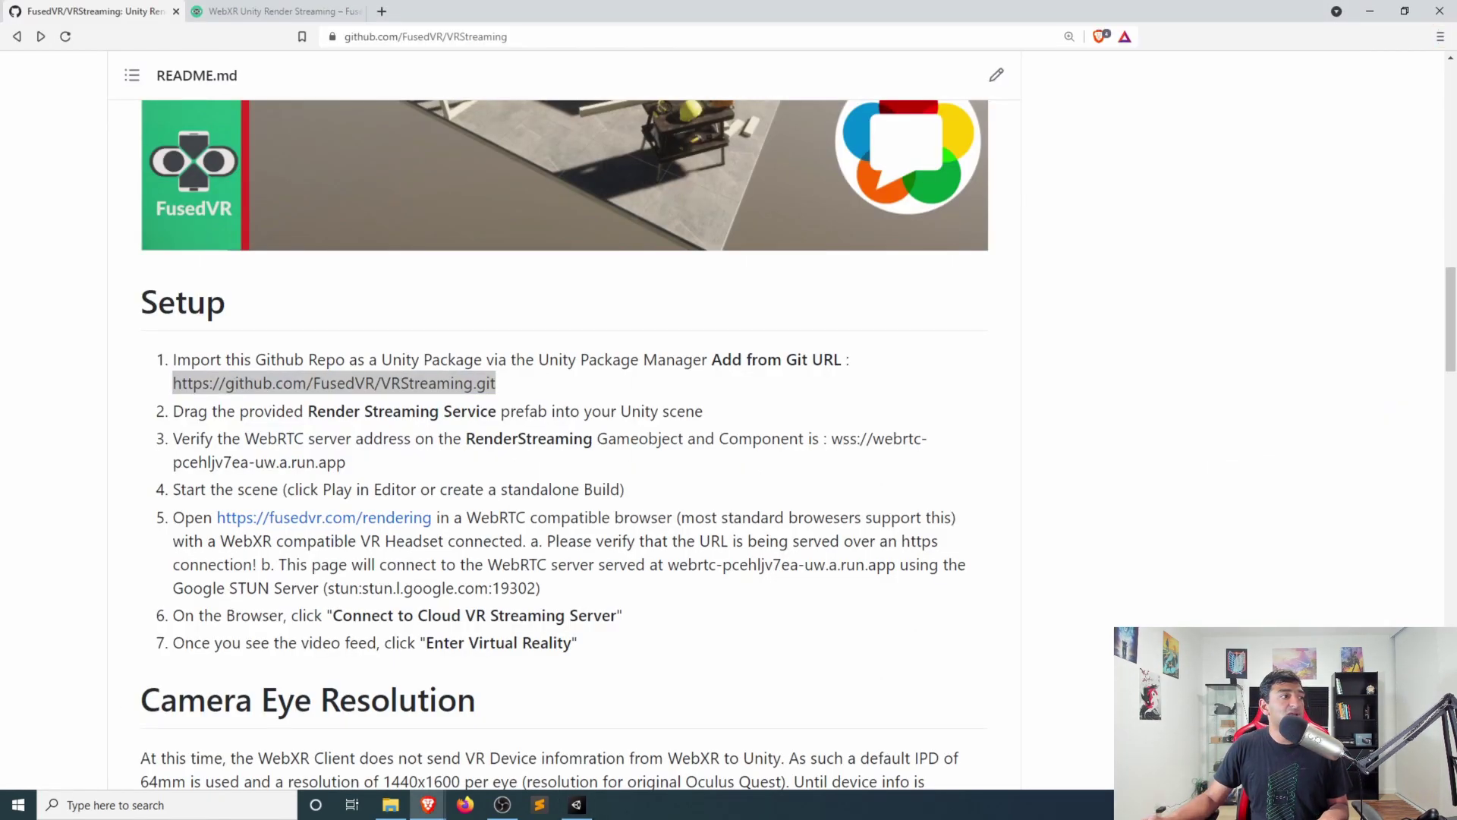
{"action": "left_click", "coordinate": [705, 411]}
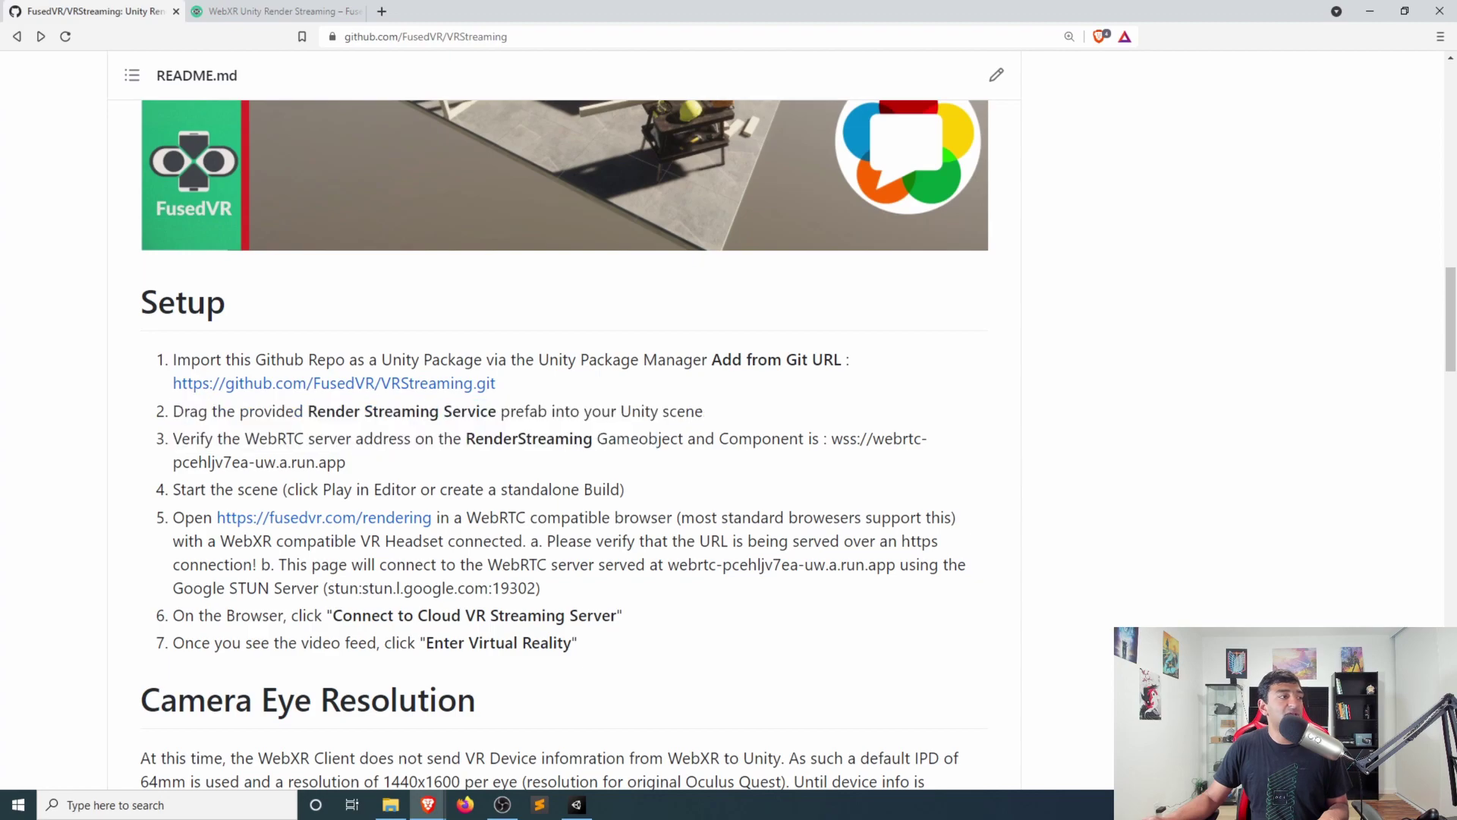
{"action": "left_click_drag", "start_coordinate": [346, 461], "coordinate": [705, 439]}
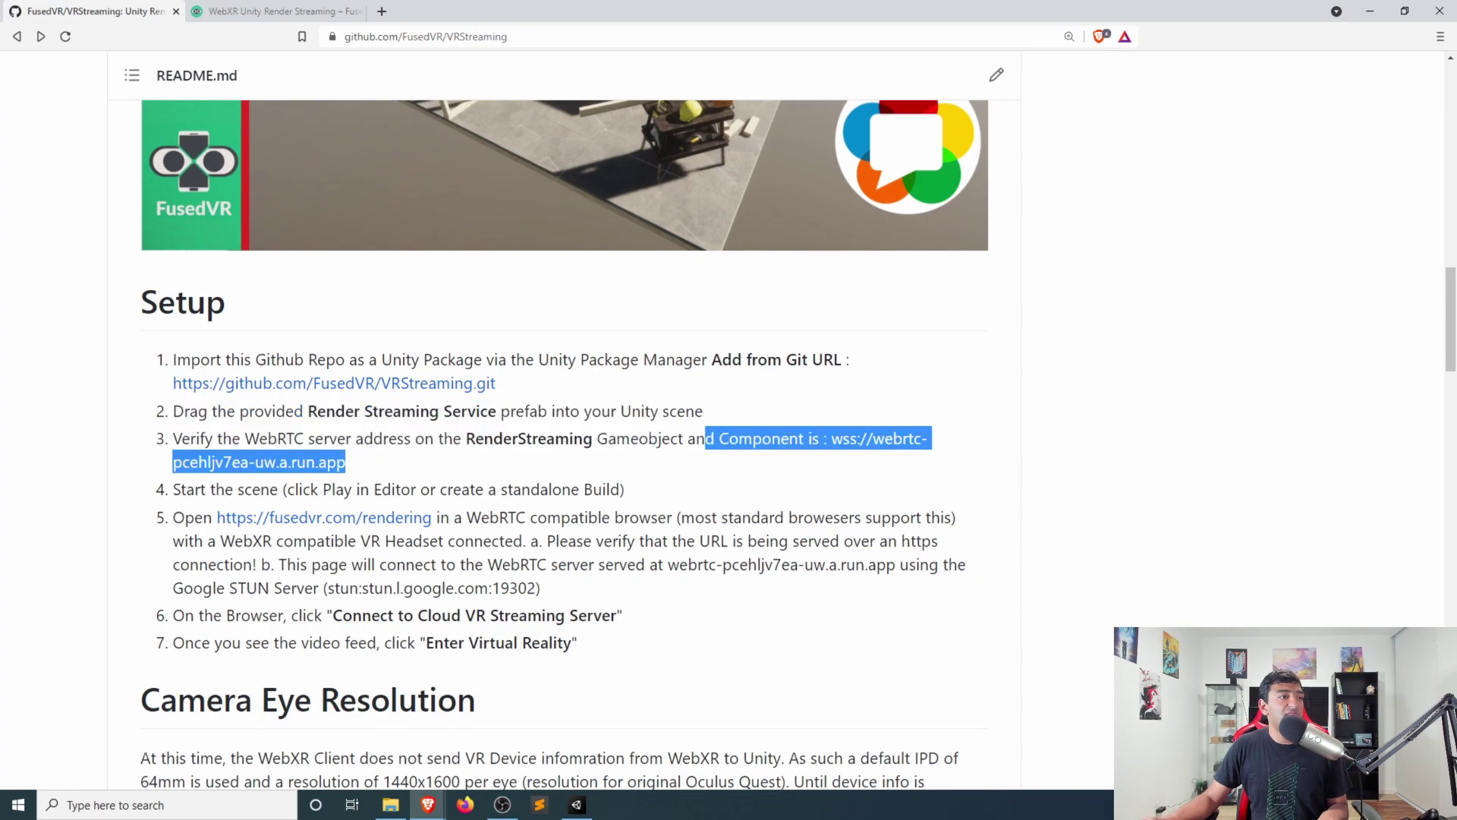
{"action": "key", "text": "alt+Tab"}
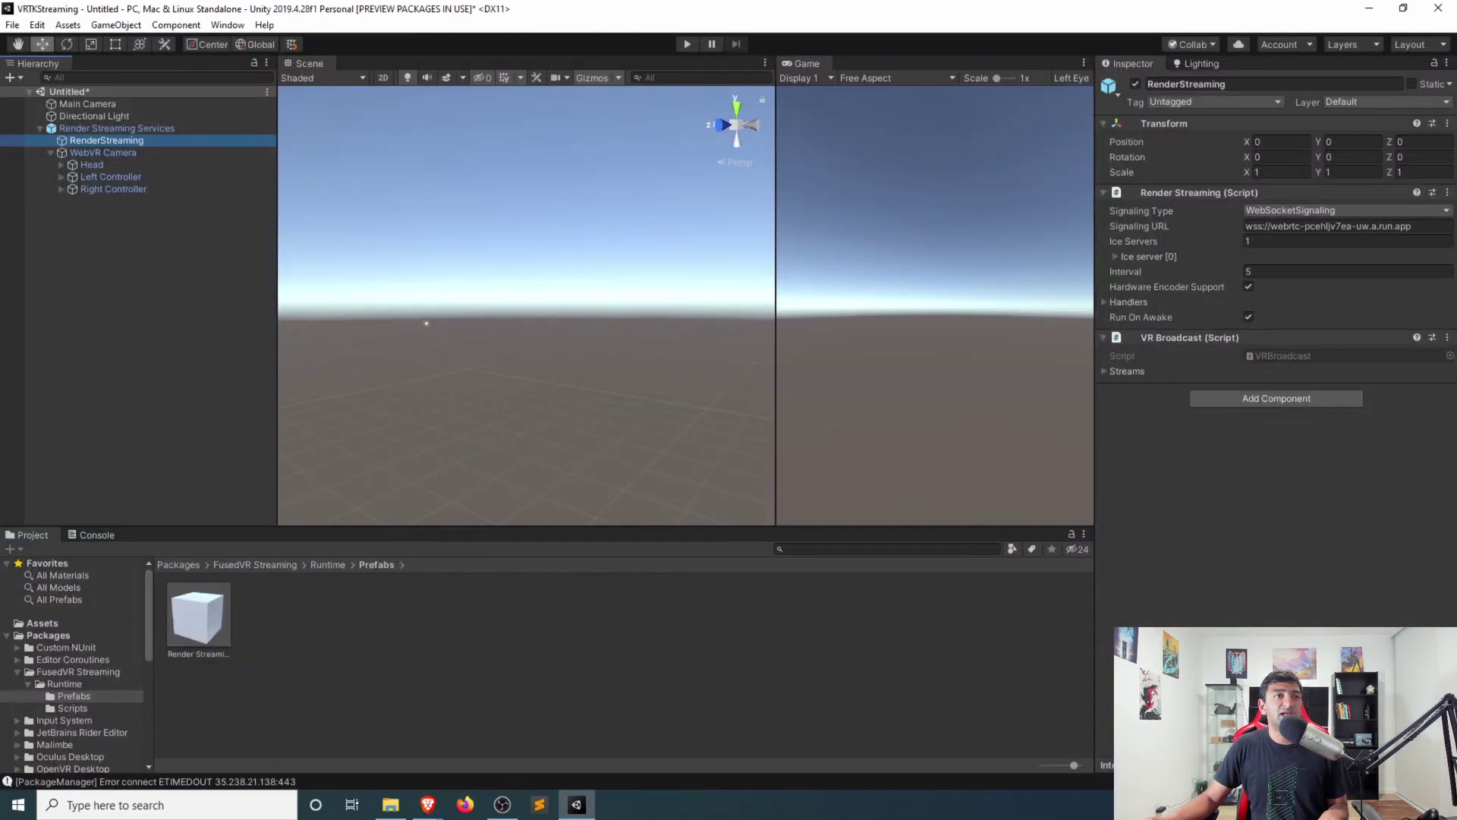
{"action": "left_click", "coordinate": [1348, 226]}
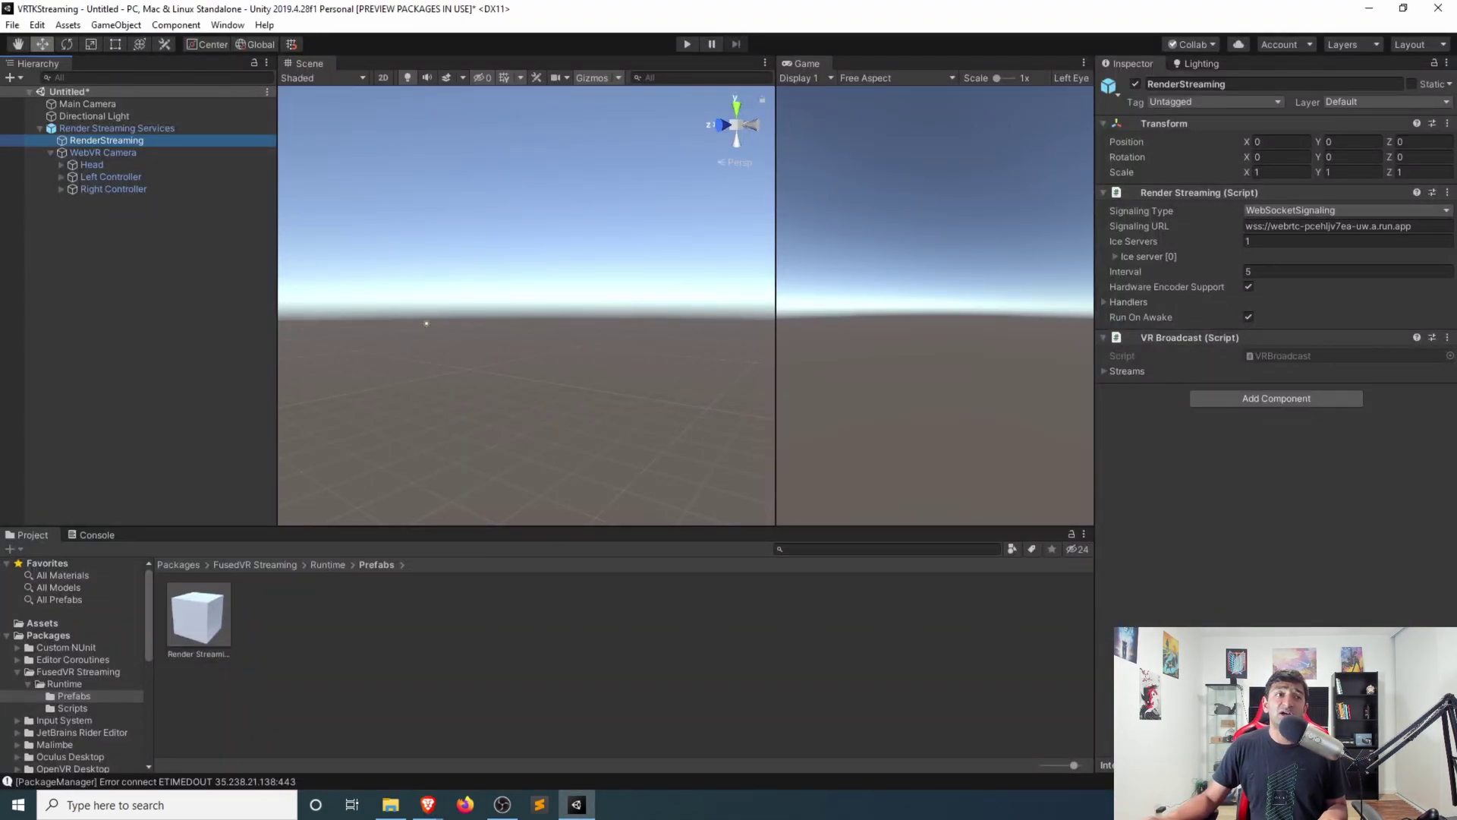
Review the README's fourth setup instruction about starting the scene, and turn off Hardware Encoder Support on Unity's RenderStreaming object
{"action": "key", "text": "alt+Tab"}
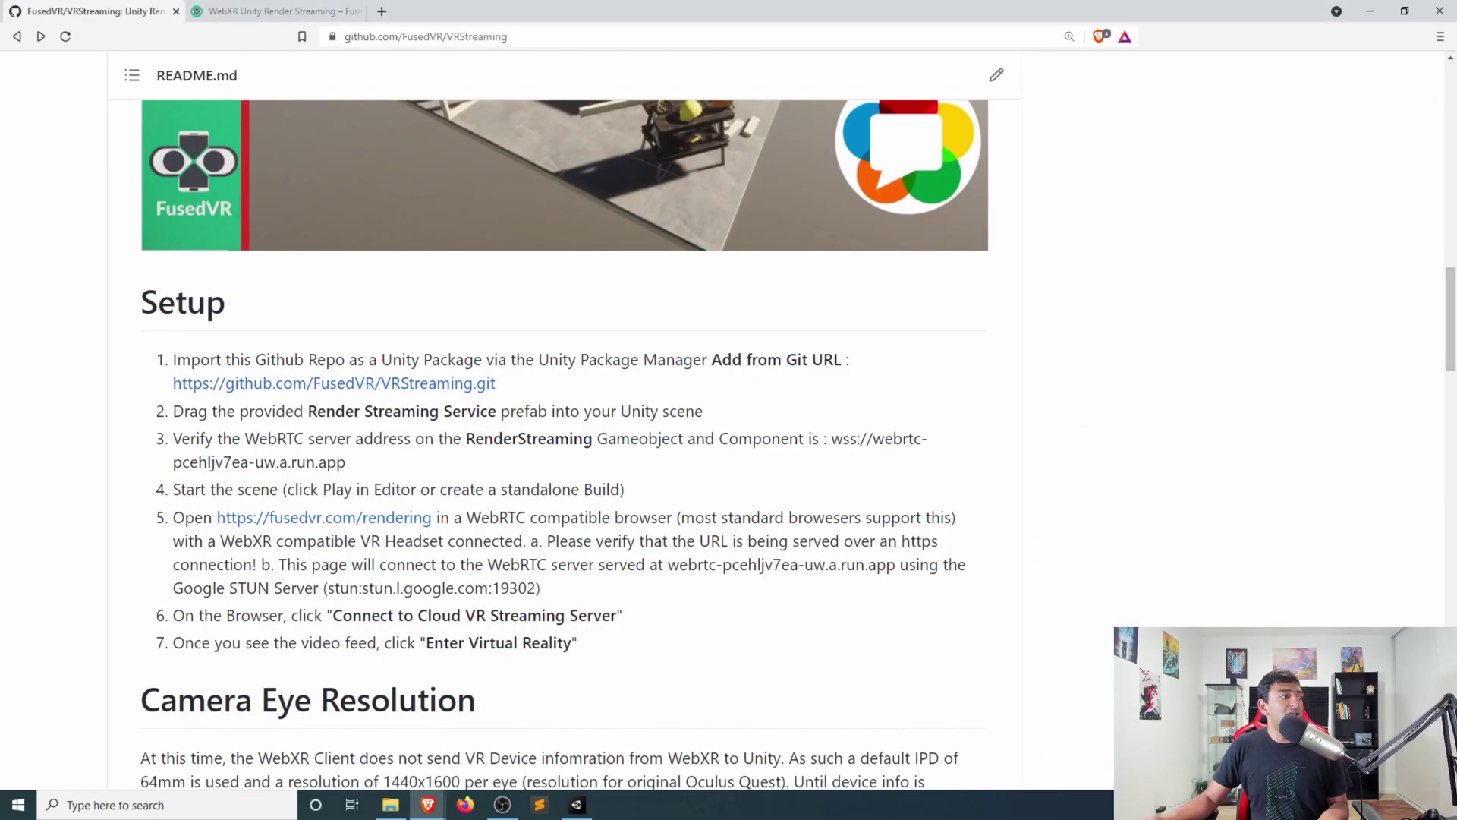
{"action": "left_click_drag", "start_coordinate": [184, 490], "coordinate": [625, 489]}
{"action": "key", "text": "alt+Tab"}
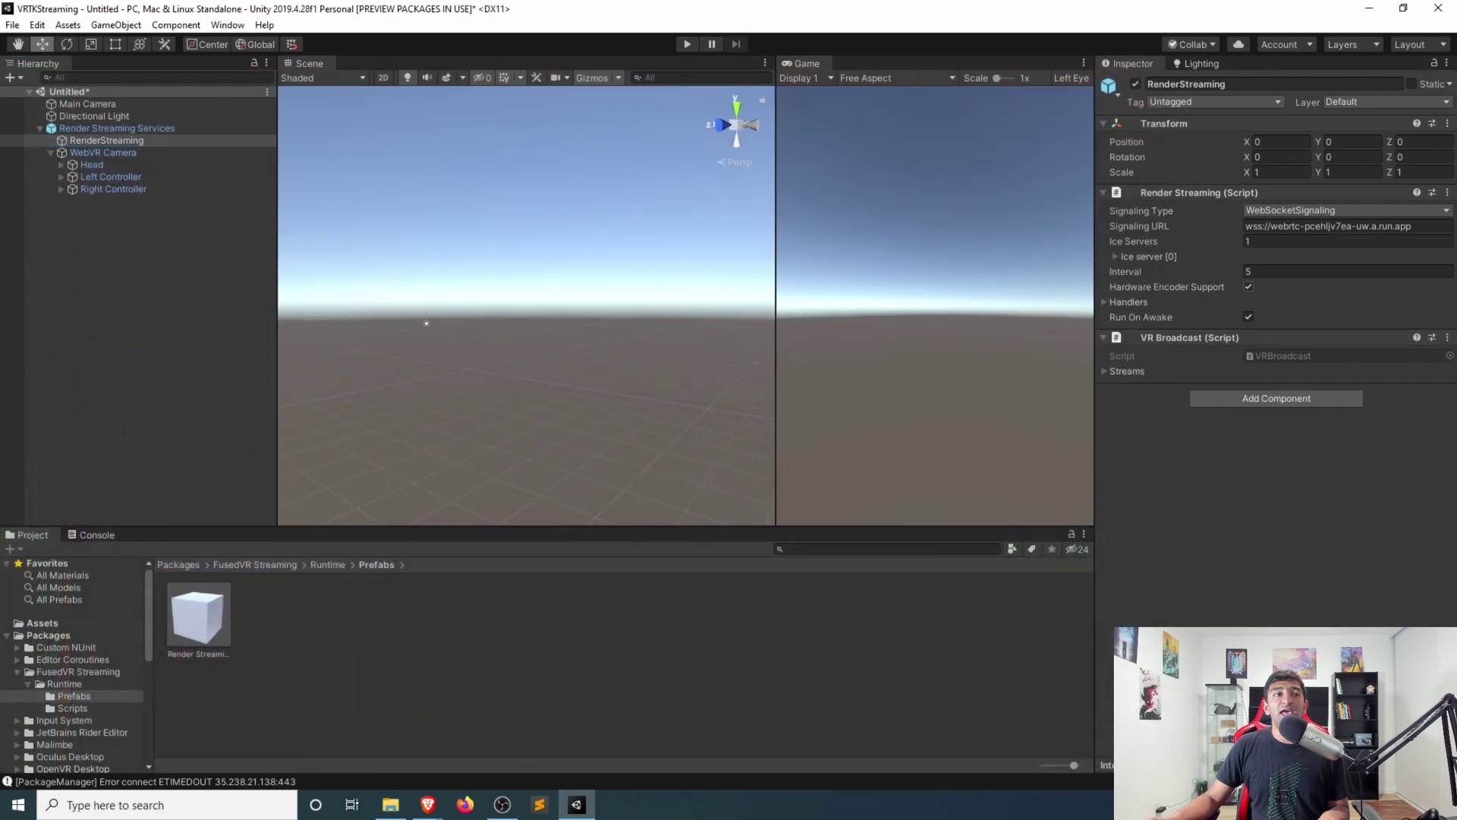
{"action": "left_click", "coordinate": [1248, 286]}
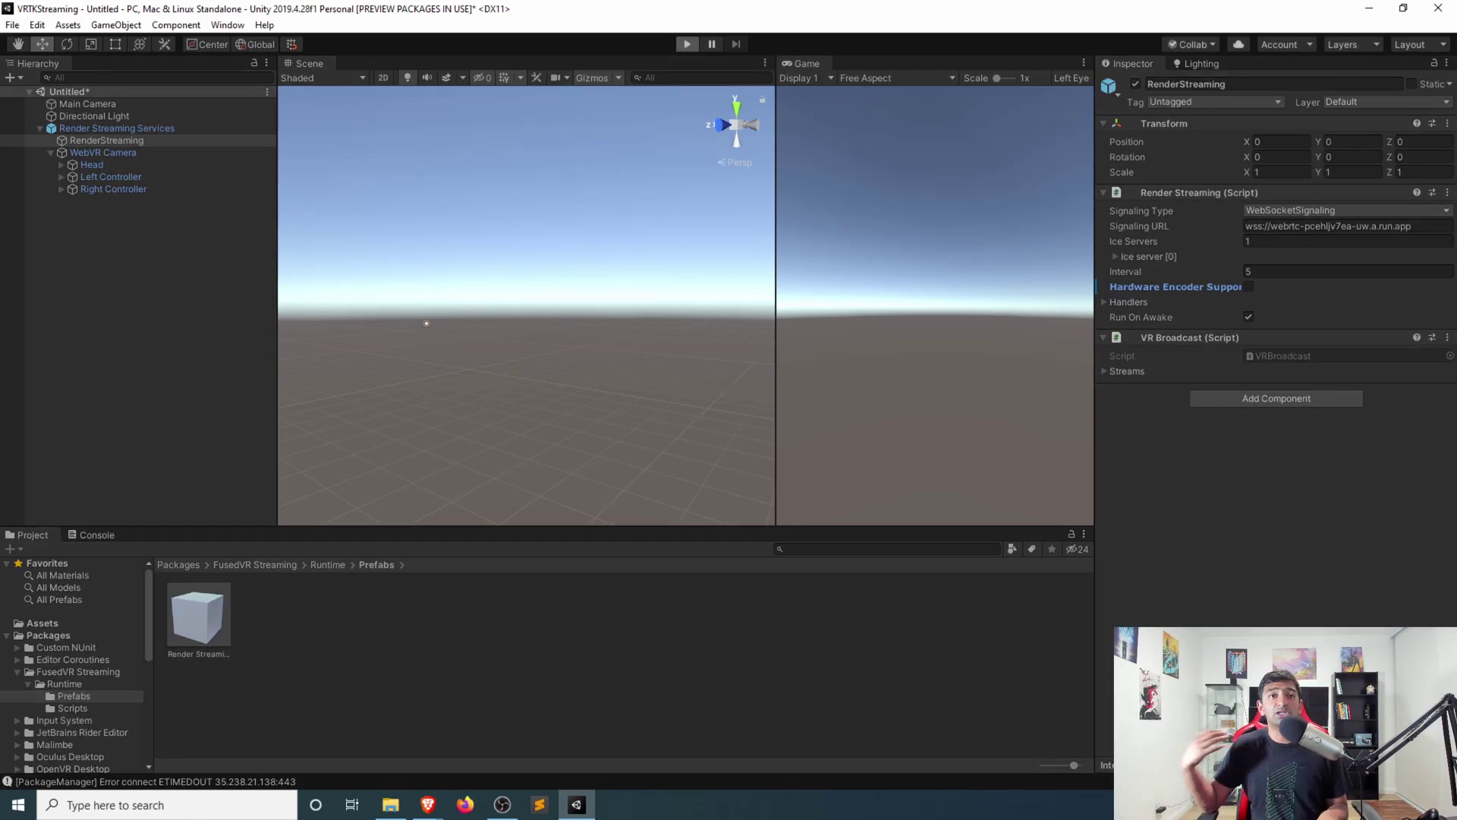
Switch to the browser, show the fusedvr.com/rendering page and connect it to the cloud VR streaming server
{"action": "key", "text": "alt+Tab"}
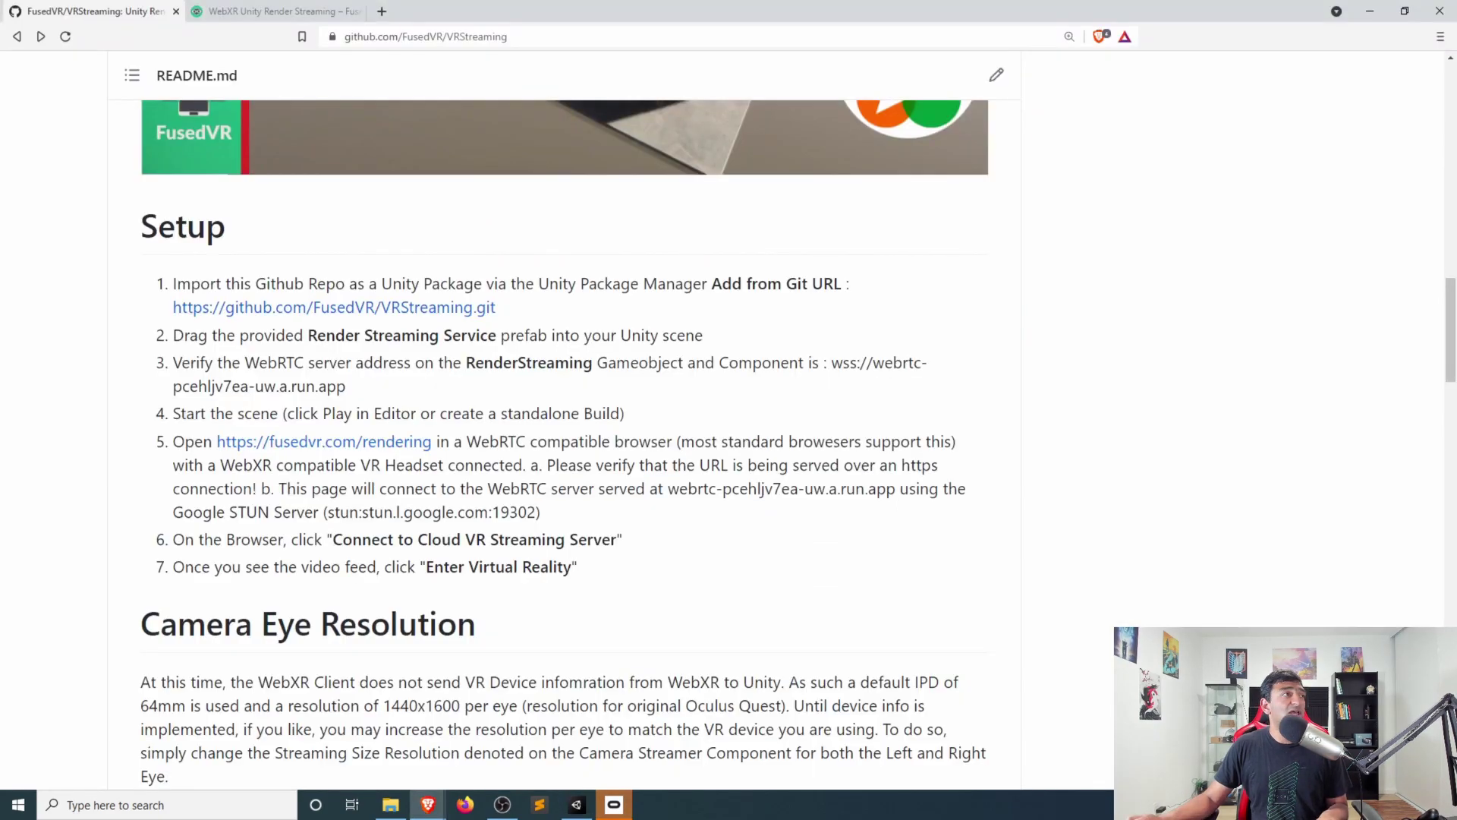
{"action": "key", "text": "ctrl+Tab"}
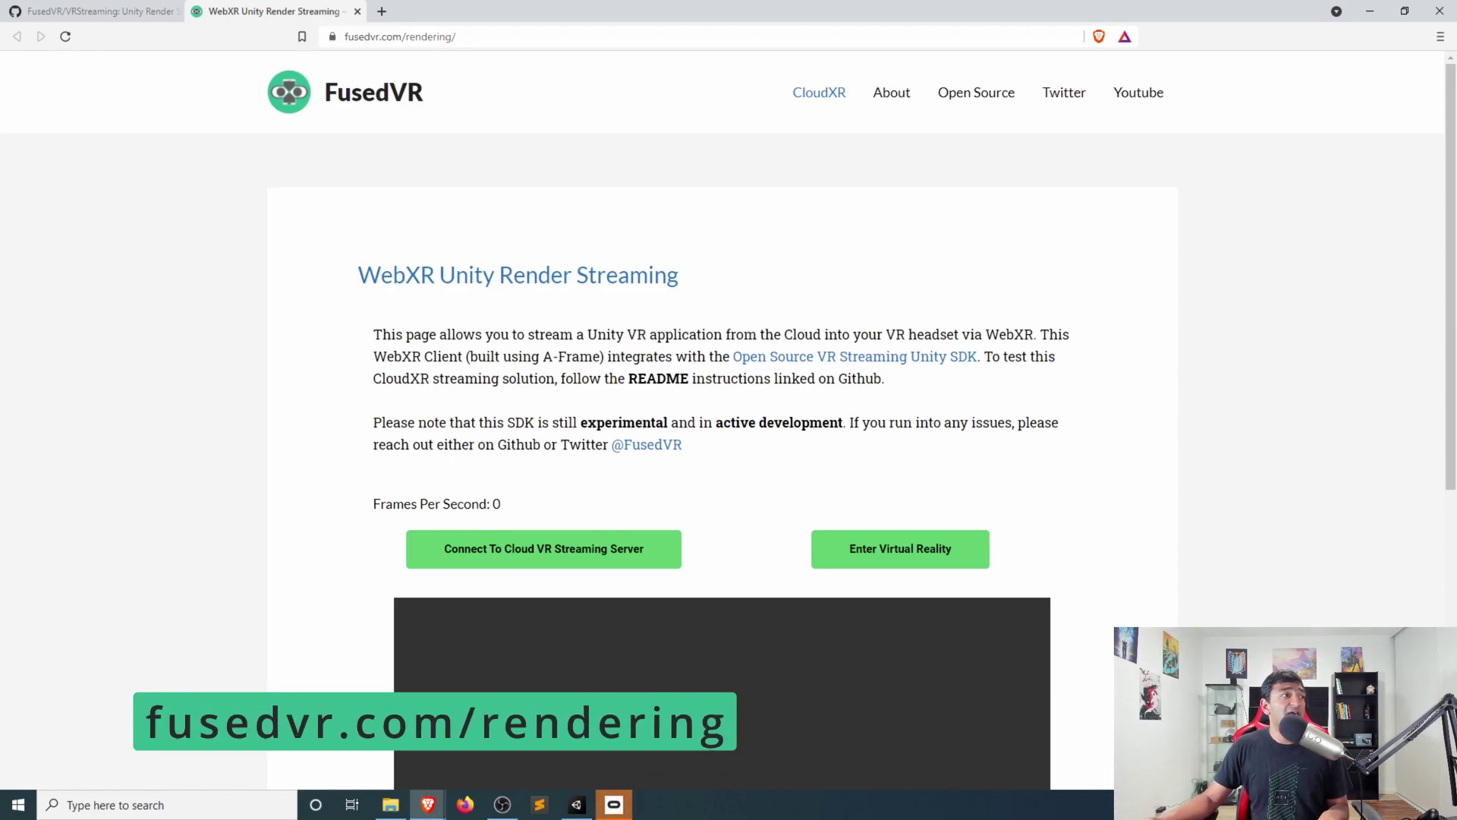
{"action": "scroll", "coordinate": [722, 425], "scroll_direction": "down", "scroll_amount": 1}
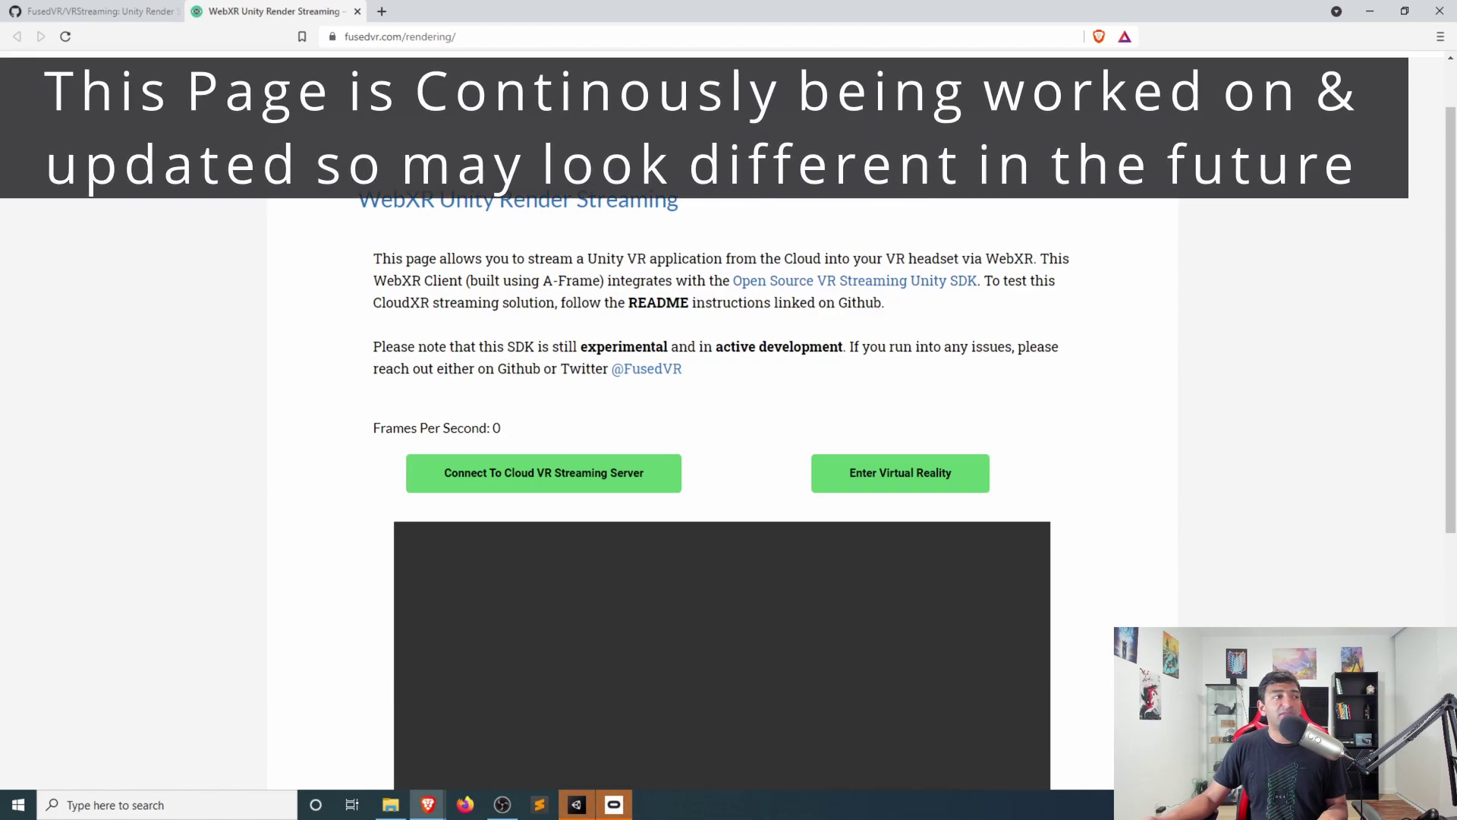
{"action": "scroll", "coordinate": [544, 246], "scroll_direction": "down", "scroll_amount": 3}
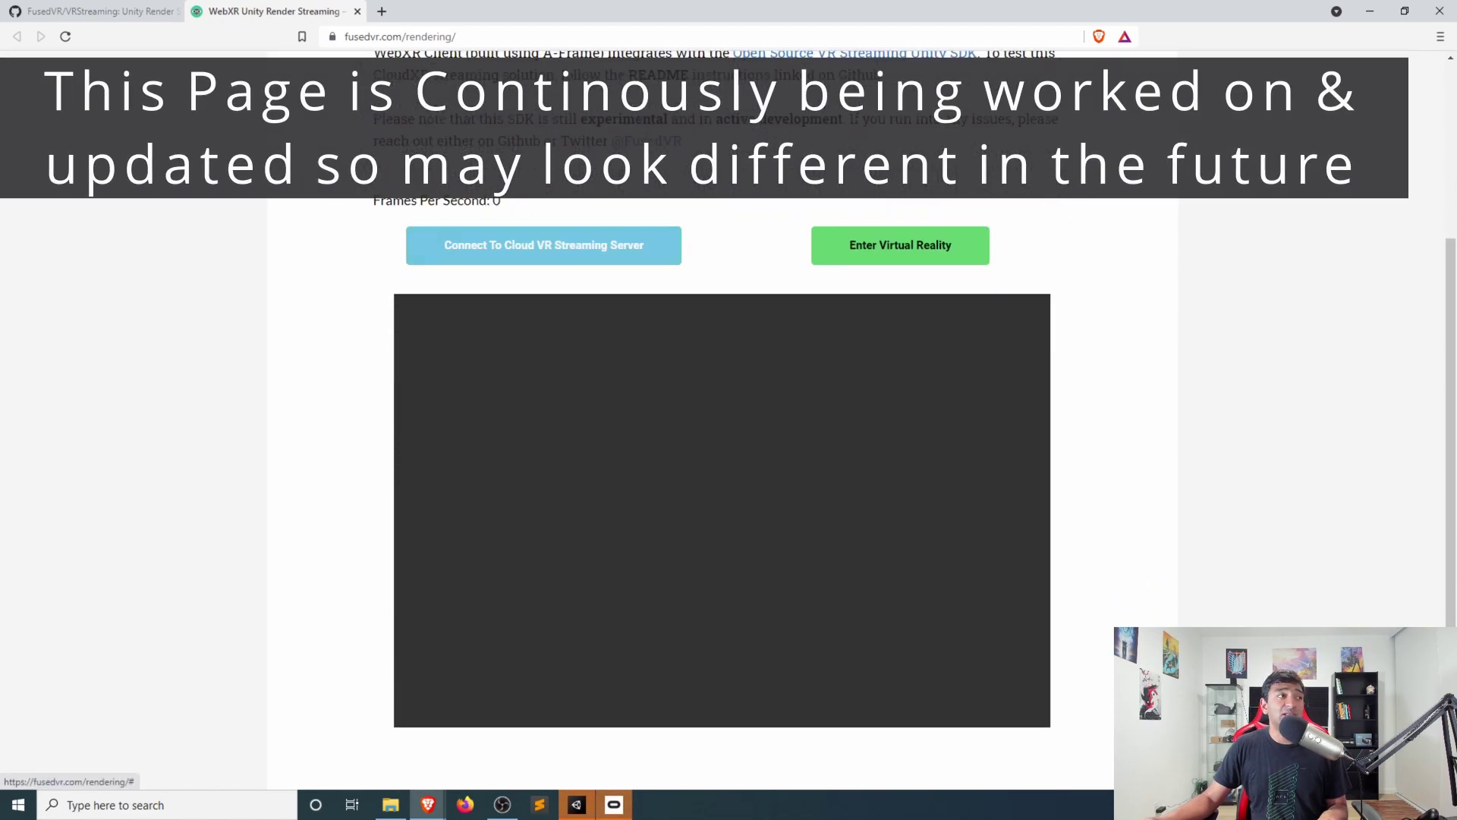
{"action": "key", "text": "alt+Tab"}
{"action": "key", "text": "alt+Tab"}
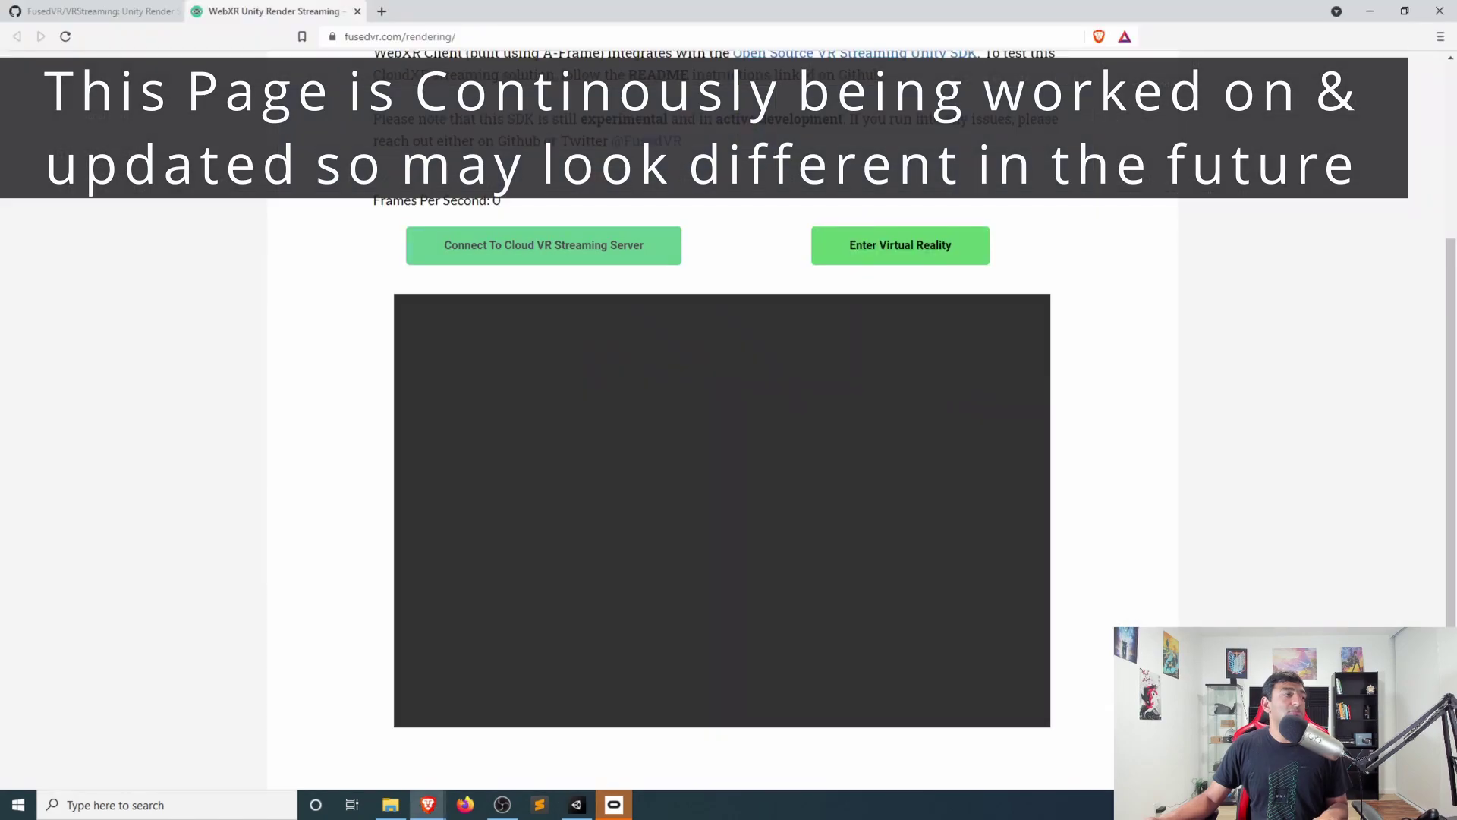
{"action": "left_click", "coordinate": [543, 245]}
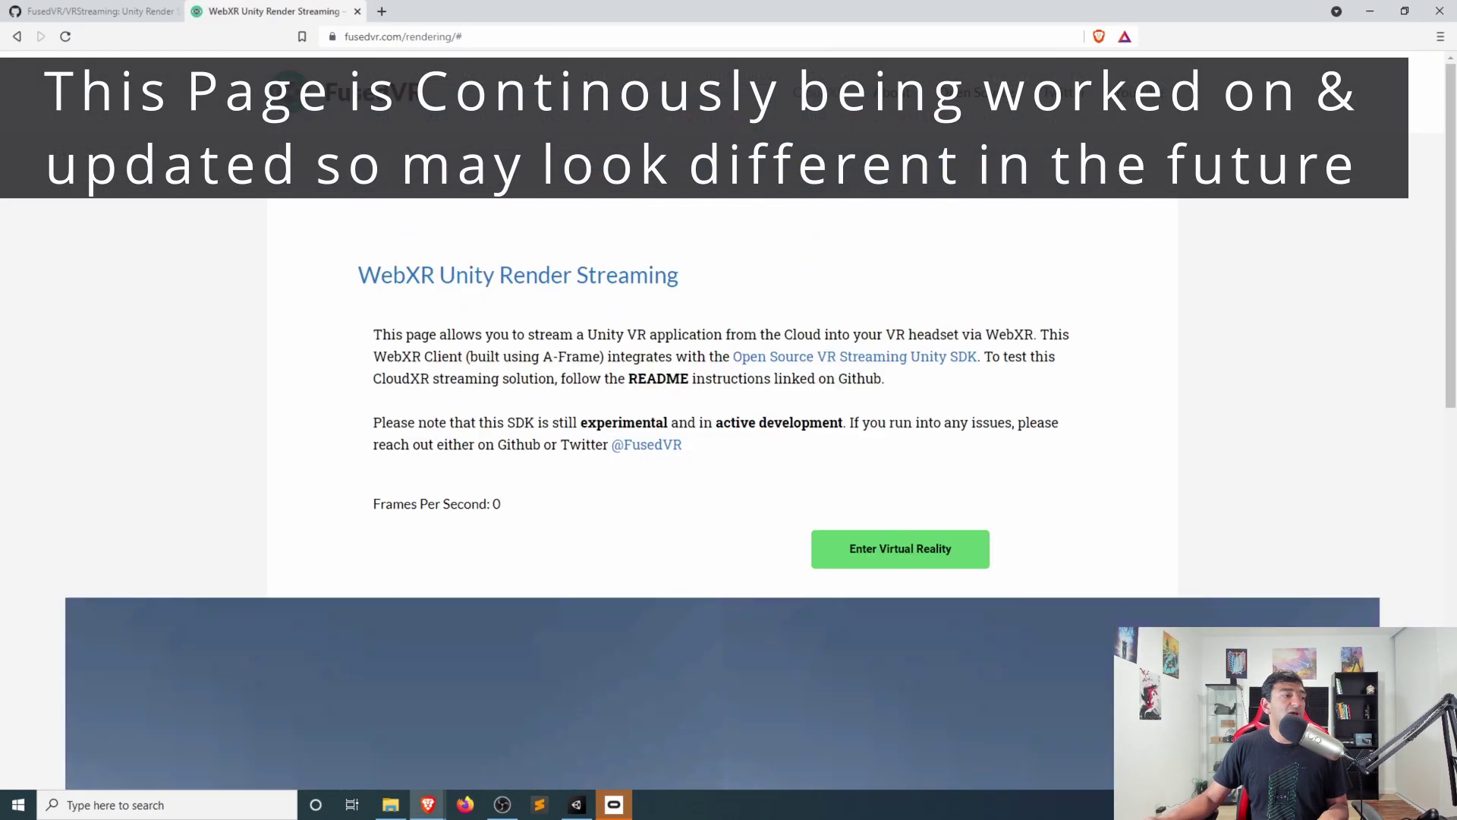
Examine the side-by-side eye video streamed to the web page and compare it with the running Unity scene
{"action": "scroll", "coordinate": [729, 417], "scroll_direction": "down", "scroll_amount": 5}
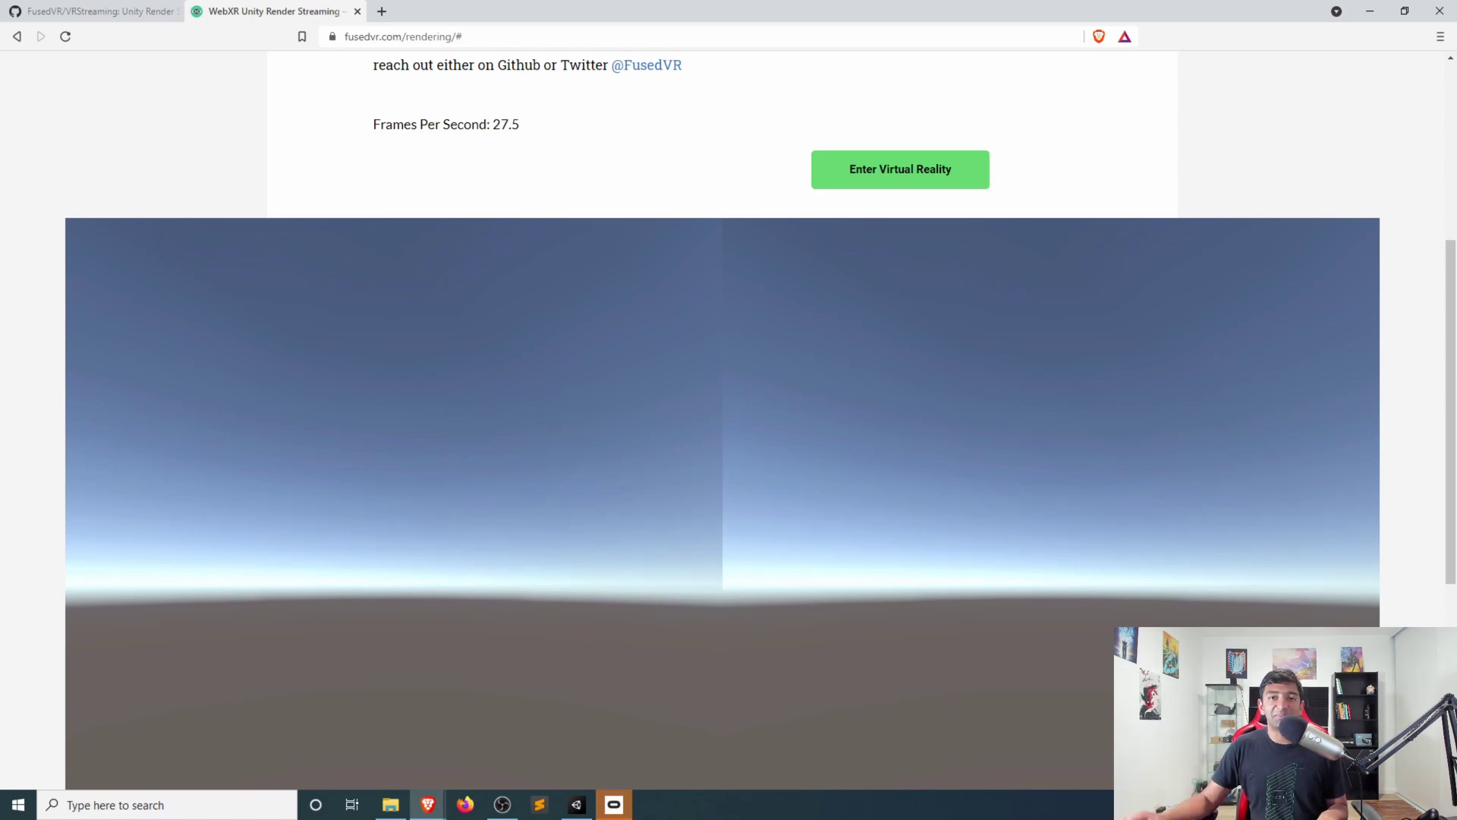
{"action": "scroll", "coordinate": [728, 417], "scroll_direction": "down", "scroll_amount": 4}
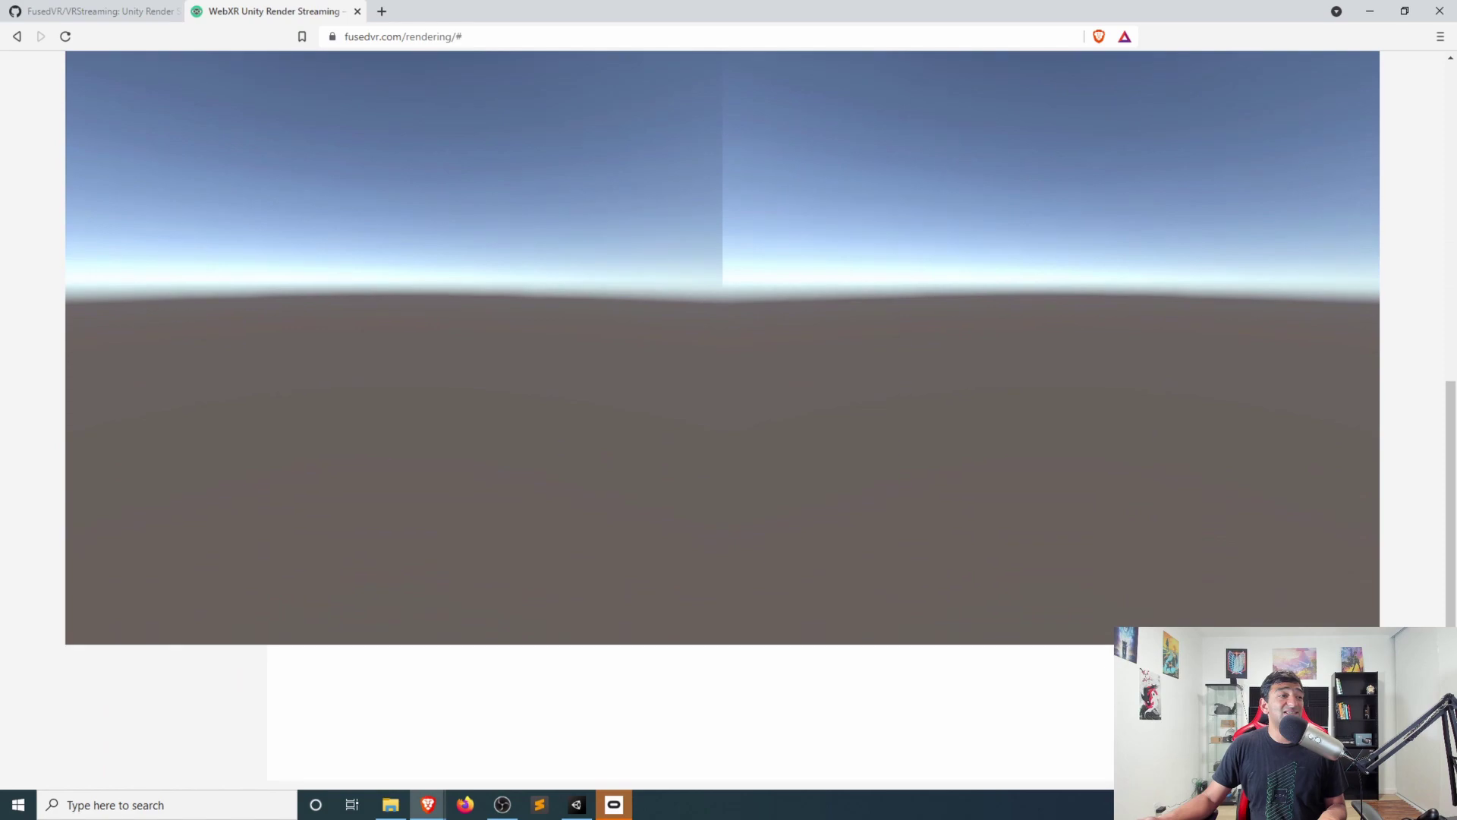
{"action": "scroll", "coordinate": [728, 418], "scroll_direction": "up", "scroll_amount": 4}
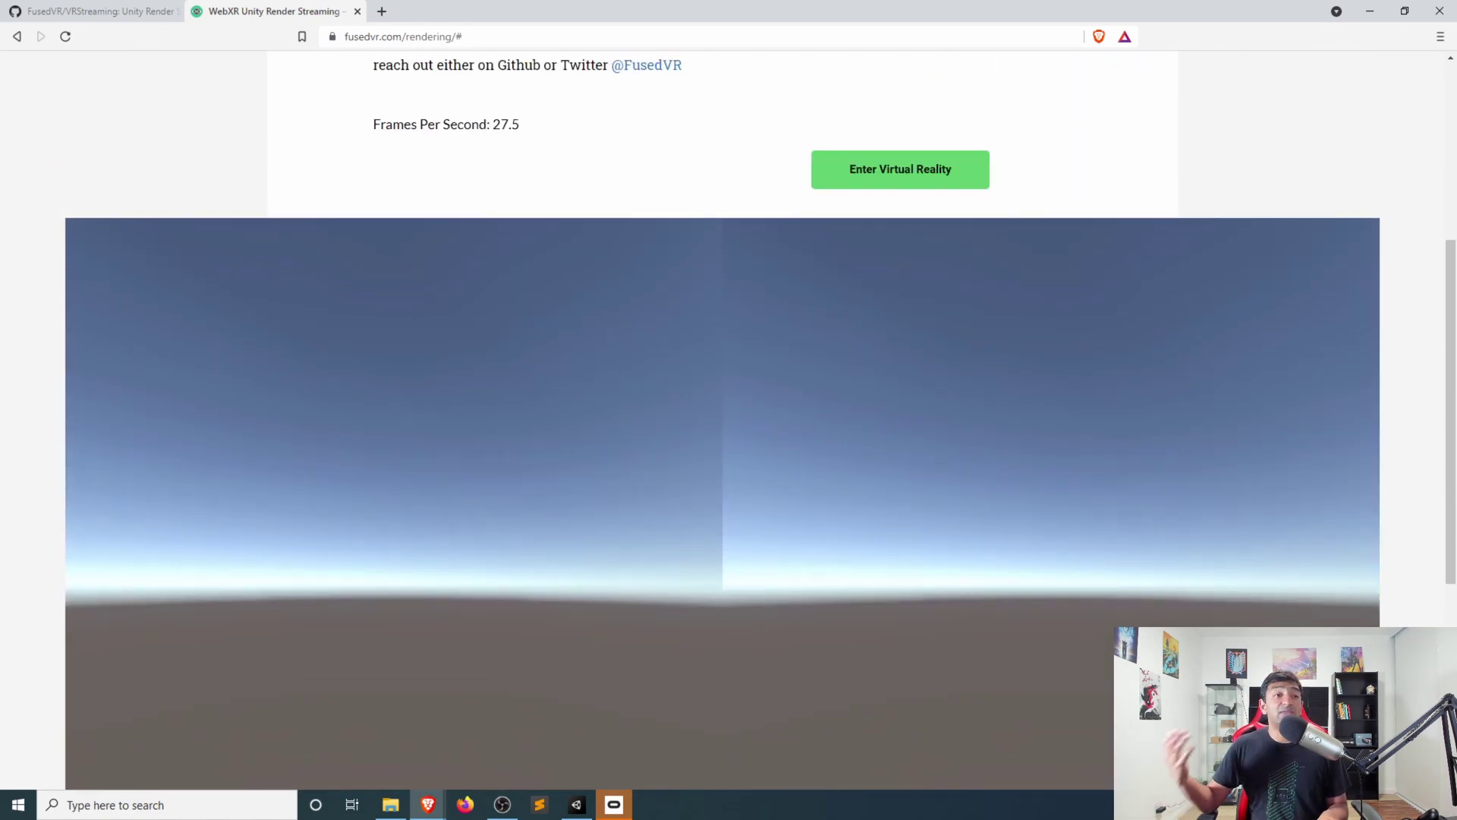
{"action": "key", "text": "alt+Tab"}
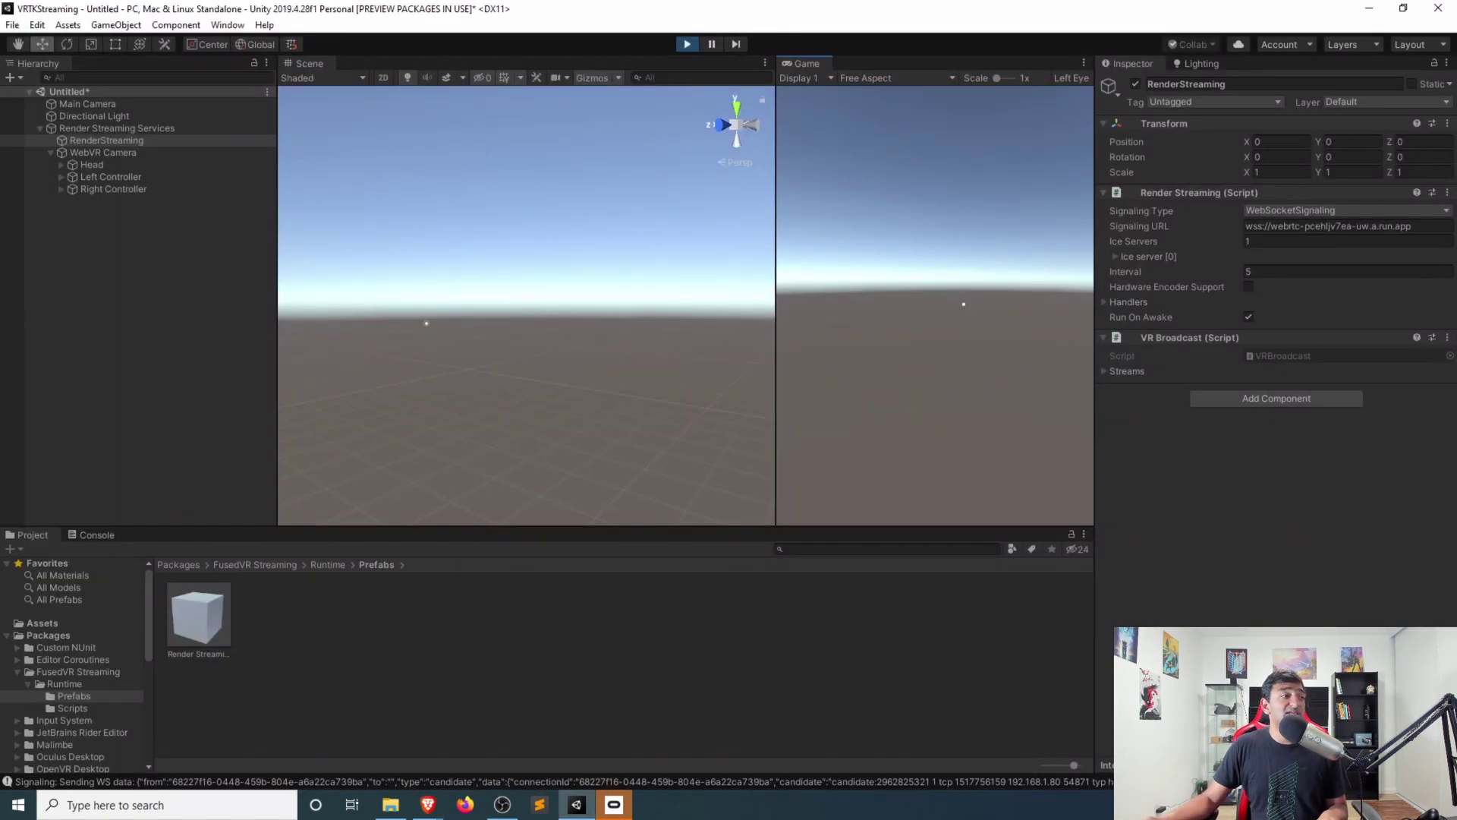
{"action": "key", "text": "alt+Tab"}
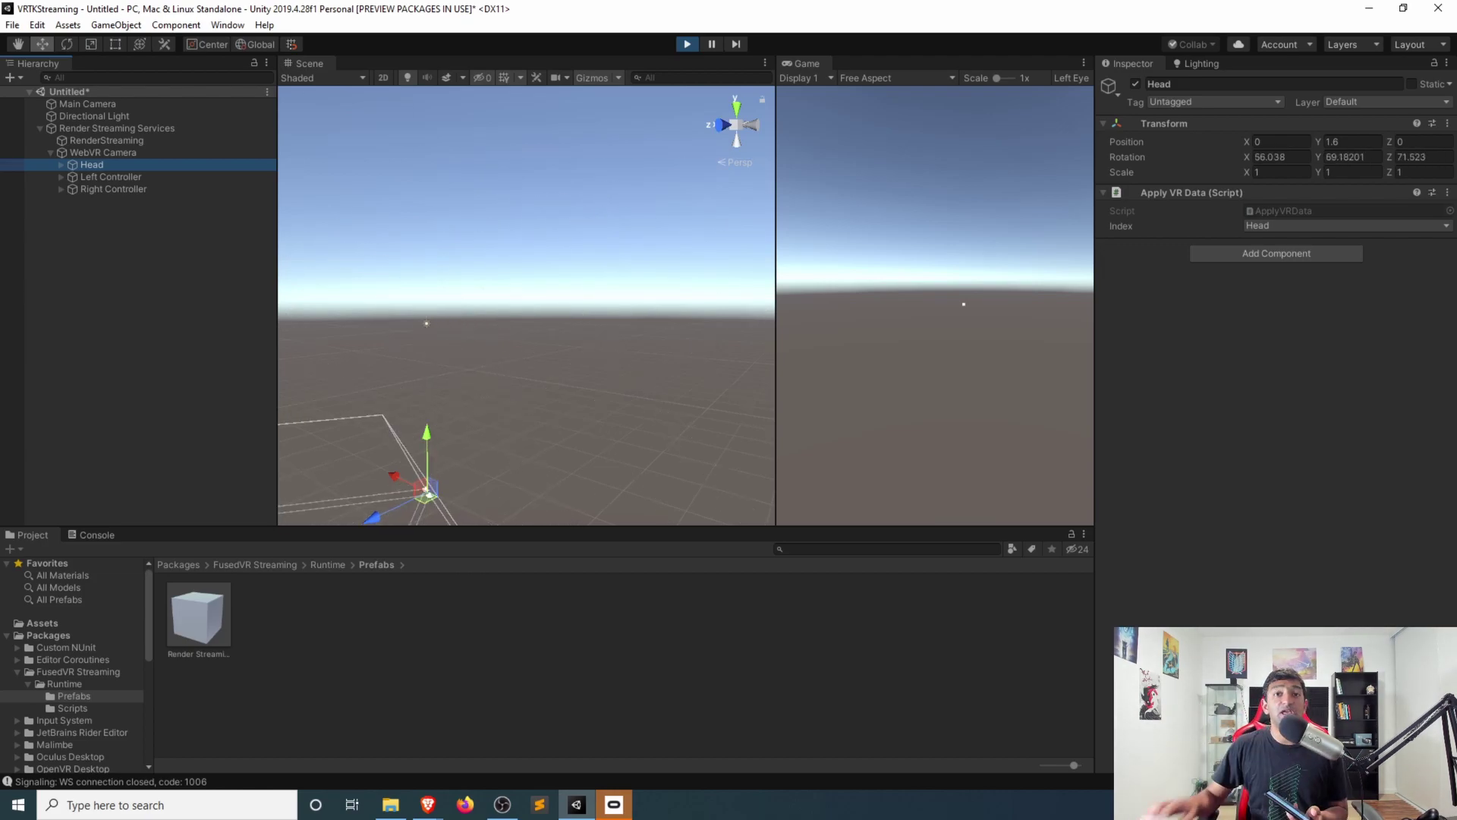
Add a 3D sphere to the running Unity scene and move it near the Head object, to about X 0.16, Y 1.32, Z 0.68
{"action": "key", "text": "f"}
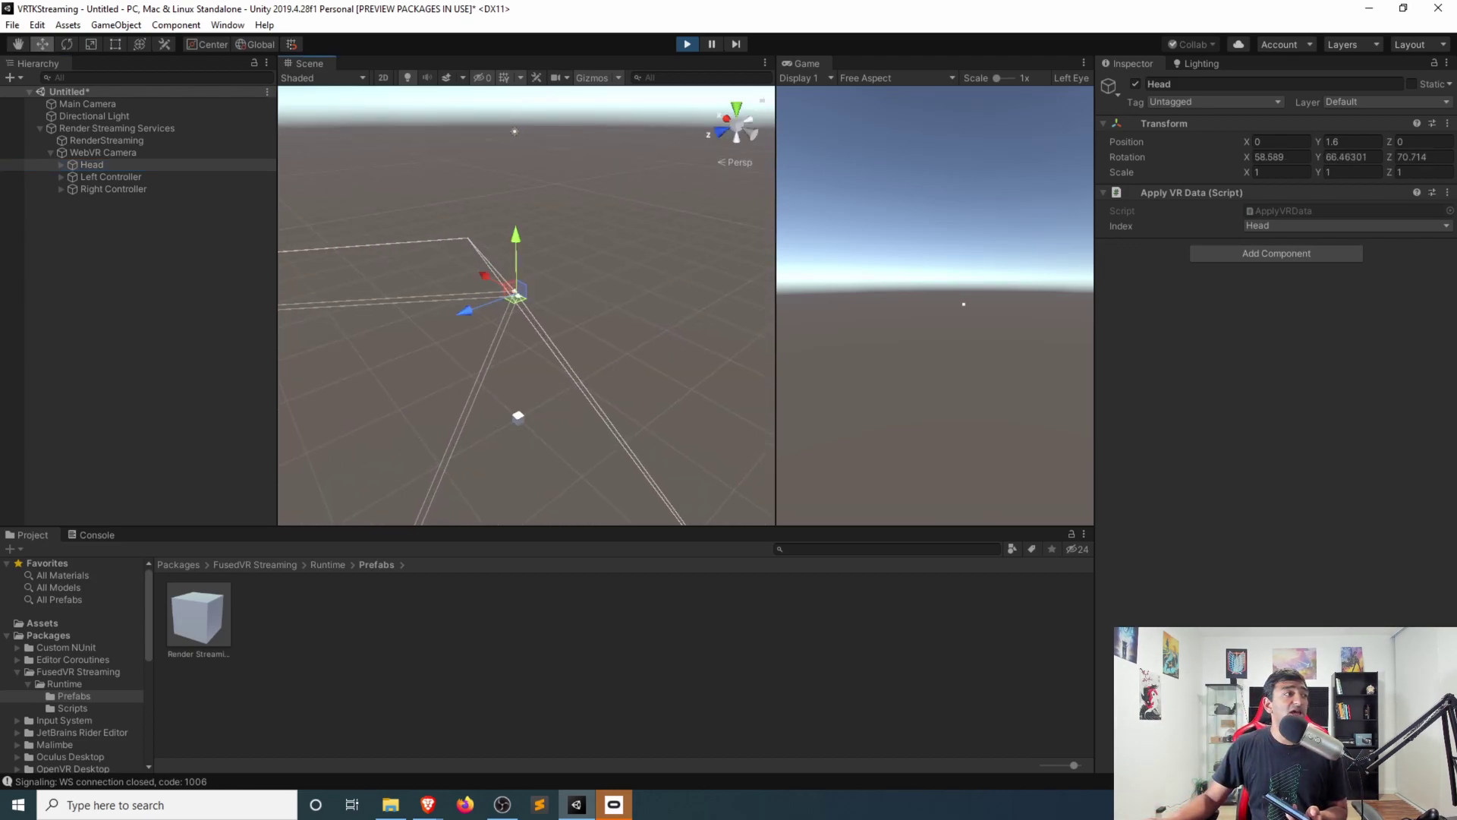
{"action": "right_click", "coordinate": [154, 246]}
{"action": "mouse_move", "coordinate": [228, 406]}
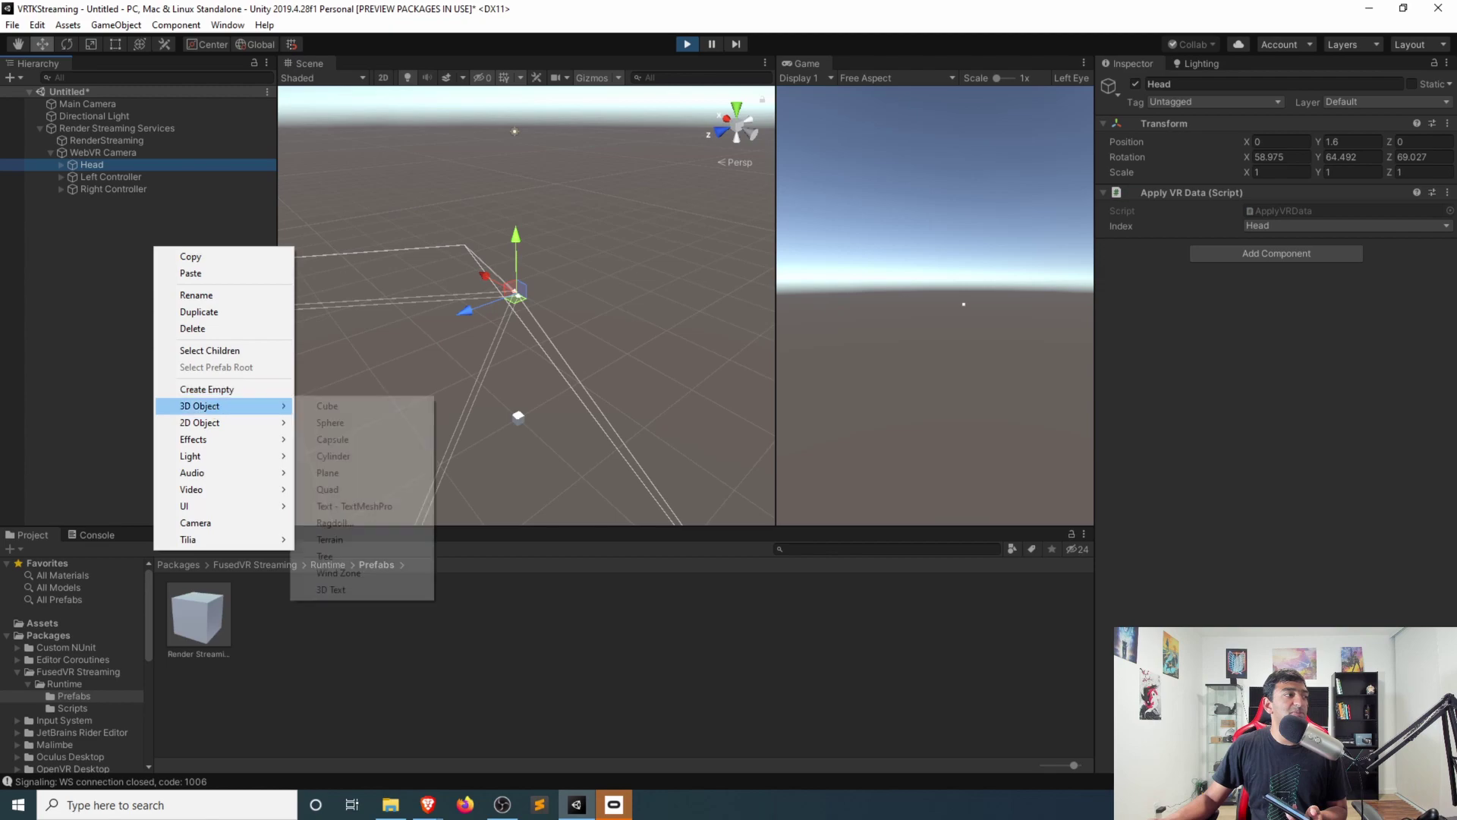
{"action": "left_click", "coordinate": [330, 422]}
{"action": "left_click_drag", "start_coordinate": [478, 324], "coordinate": [389, 358]}
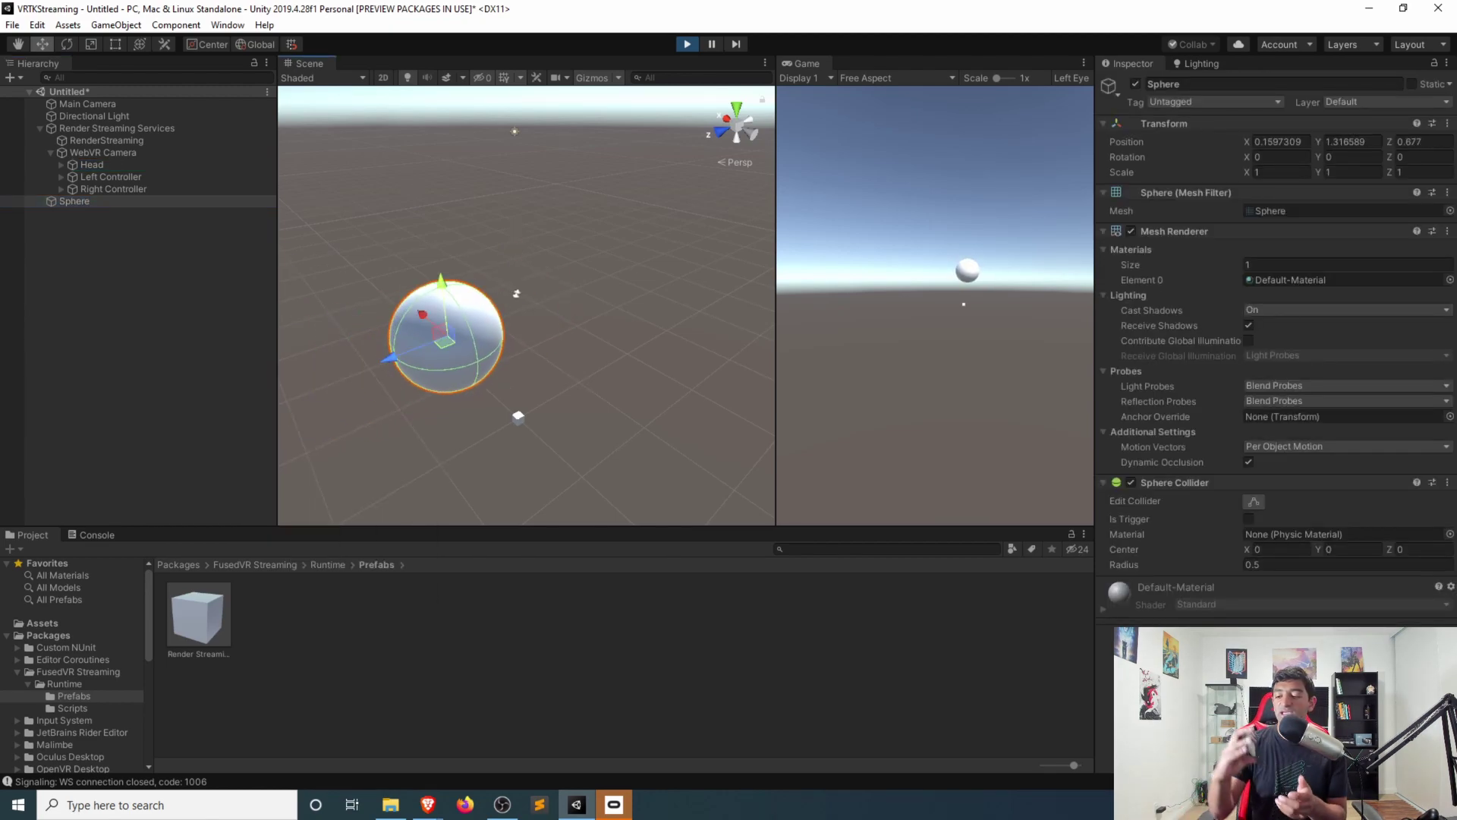